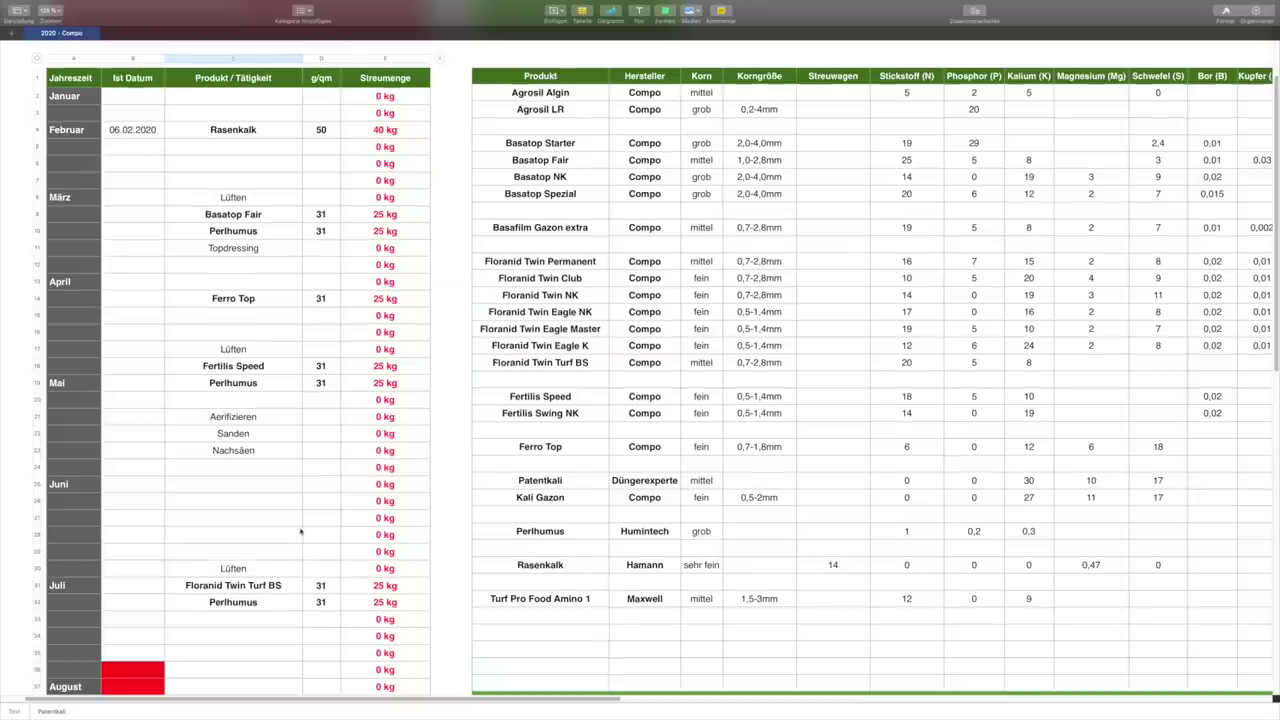
- Examine the yearly Soll targets for each nutrient from Stickstoff to Eisen and the Golfplatz Grüns row of the recommendations
{"action": "scroll", "coordinate": [300, 532], "scroll_direction": "up", "scroll_amount": 2}
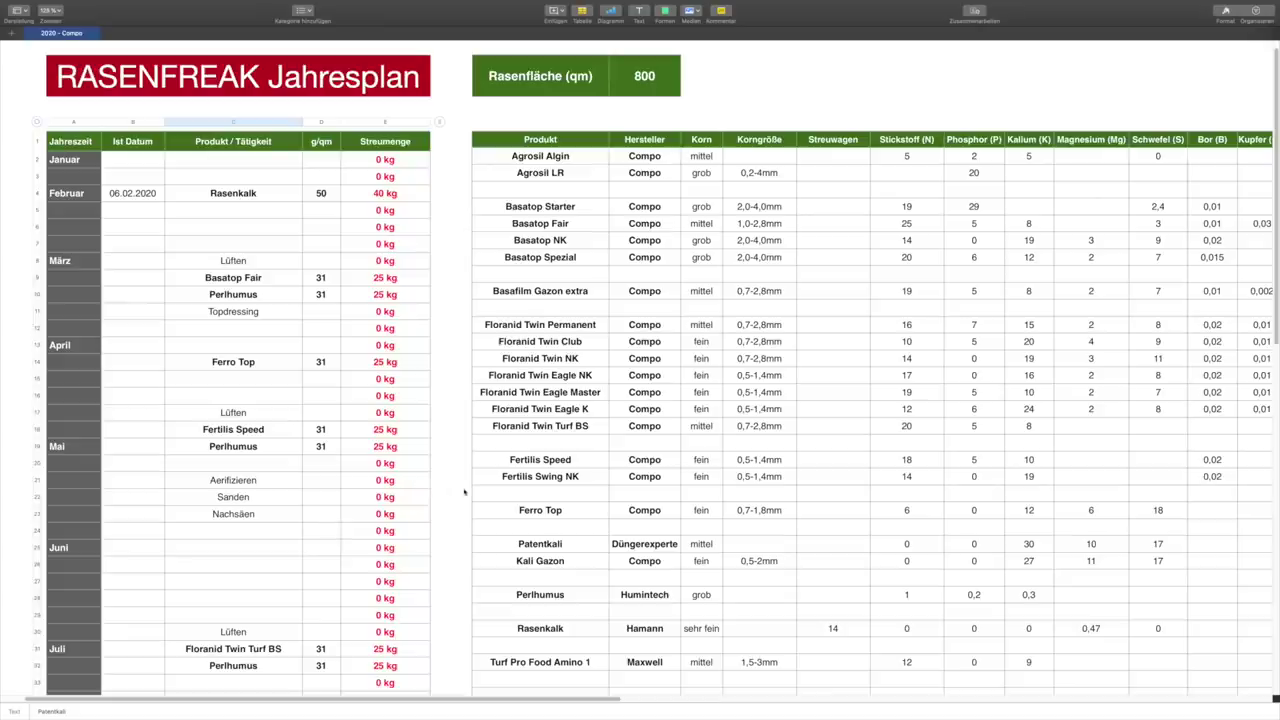
{"action": "scroll", "coordinate": [464, 491], "scroll_direction": "down", "scroll_amount": 10}
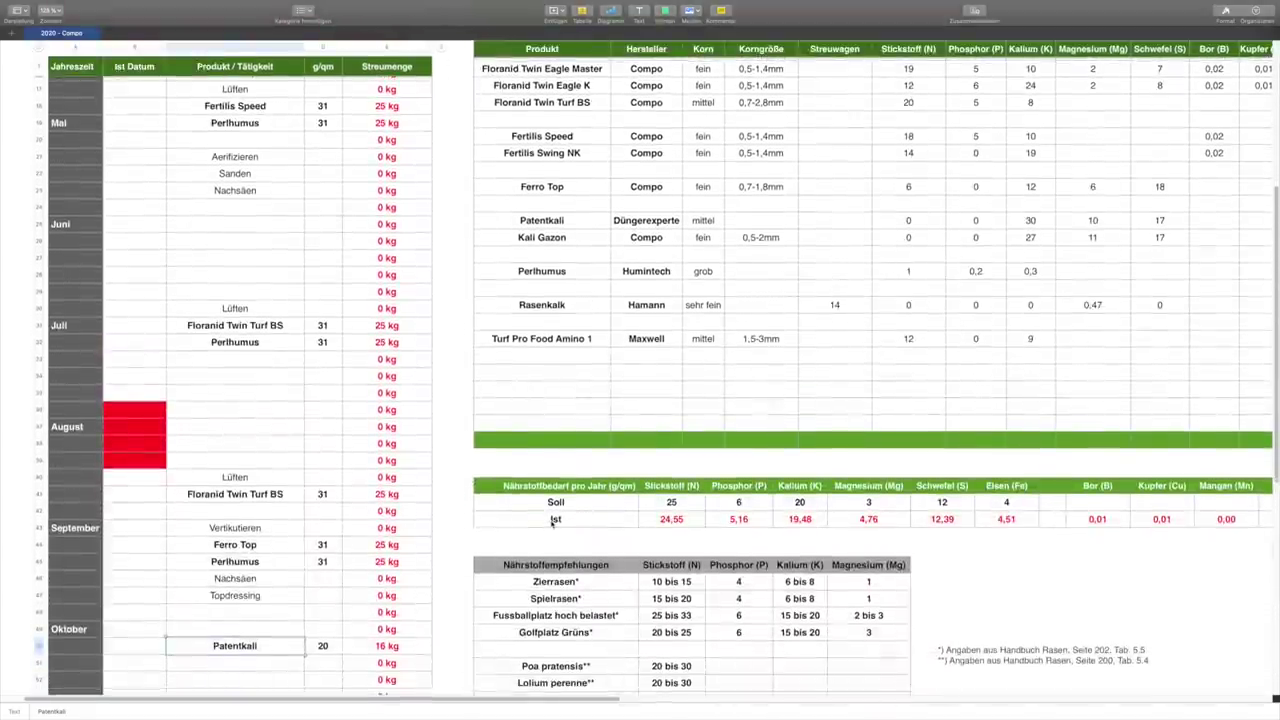
{"action": "left_click", "coordinate": [604, 507]}
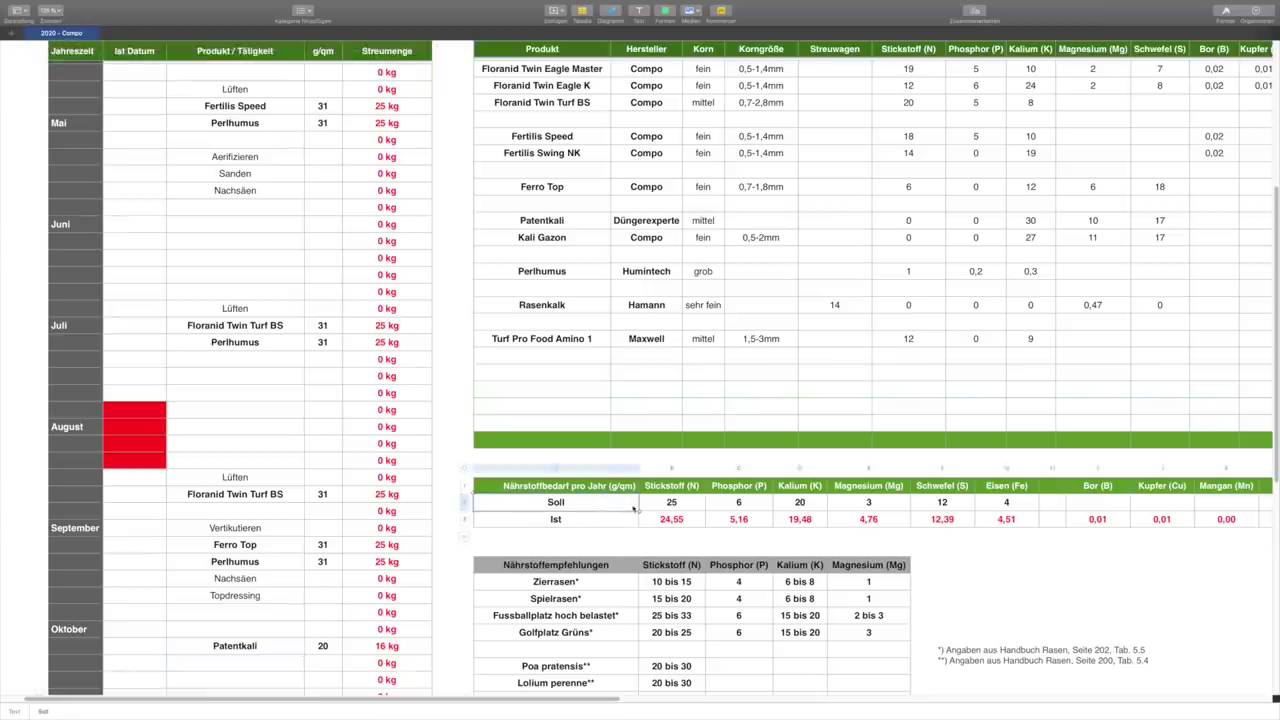
{"action": "scroll", "coordinate": [639, 507], "scroll_direction": "down", "scroll_amount": 2}
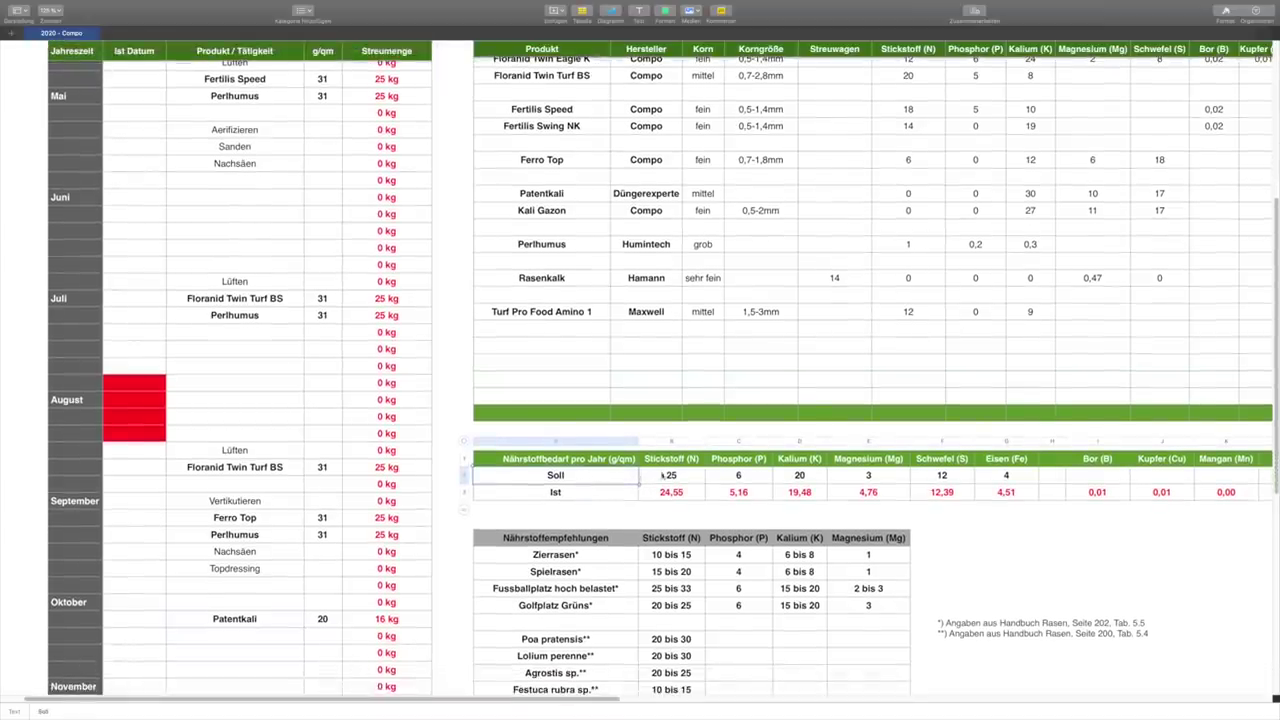
{"action": "left_click", "coordinate": [673, 476]}
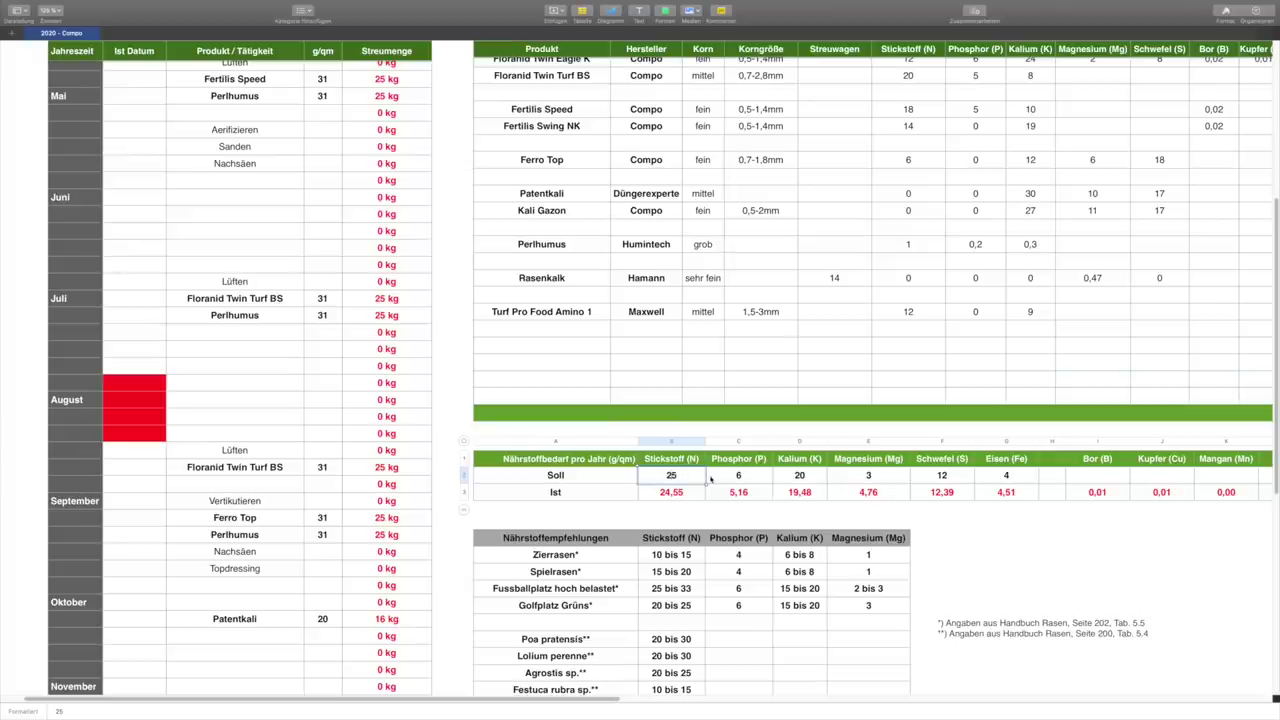
{"action": "left_click", "coordinate": [747, 478]}
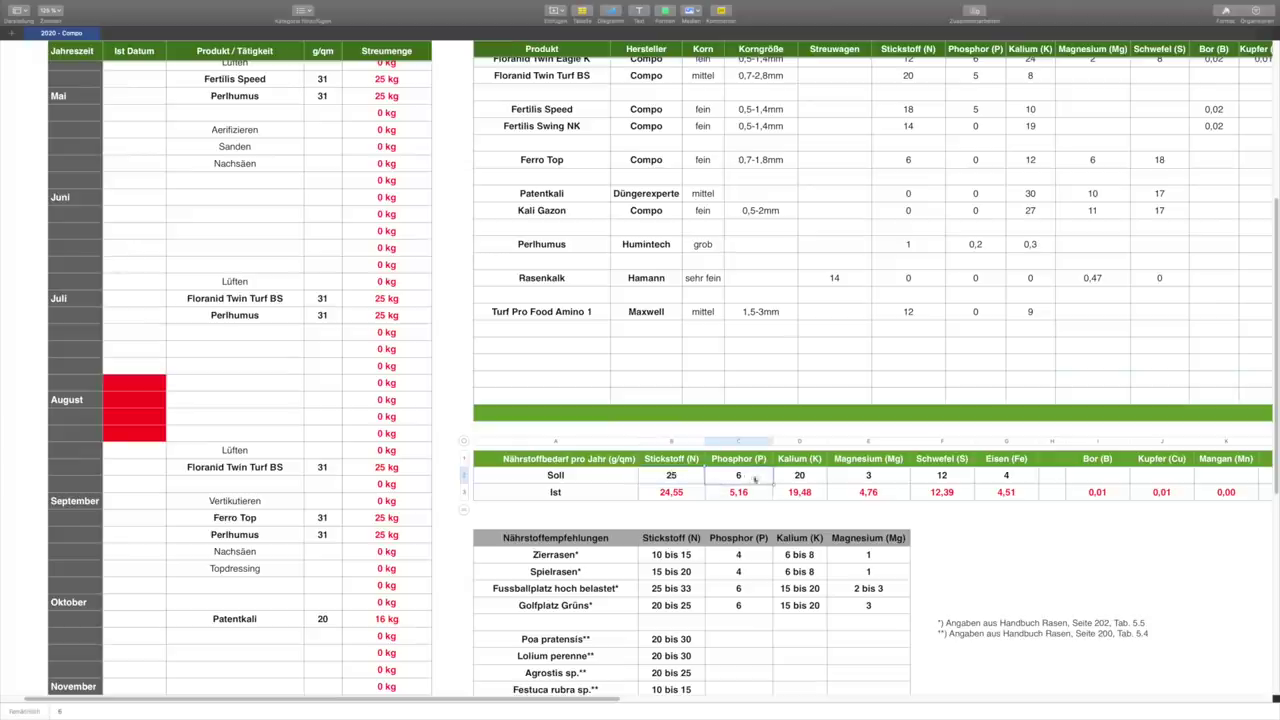
{"action": "left_click", "coordinate": [806, 477]}
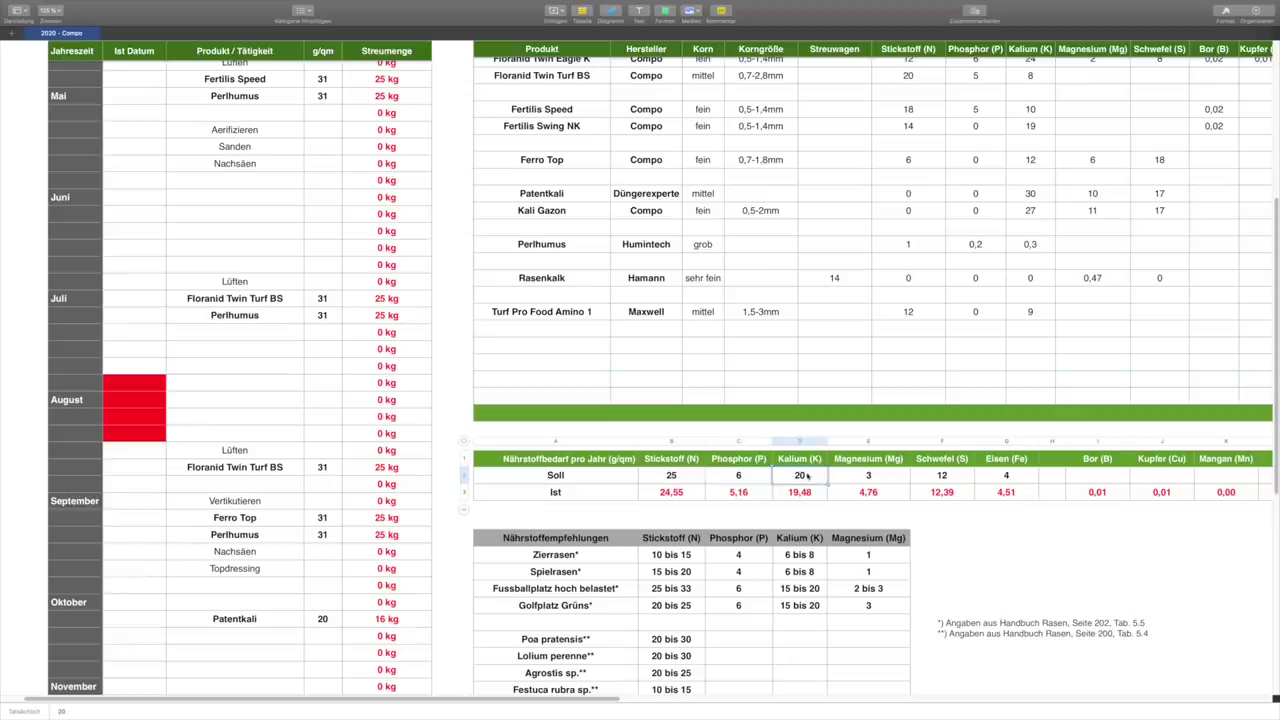
{"action": "left_click", "coordinate": [863, 476]}
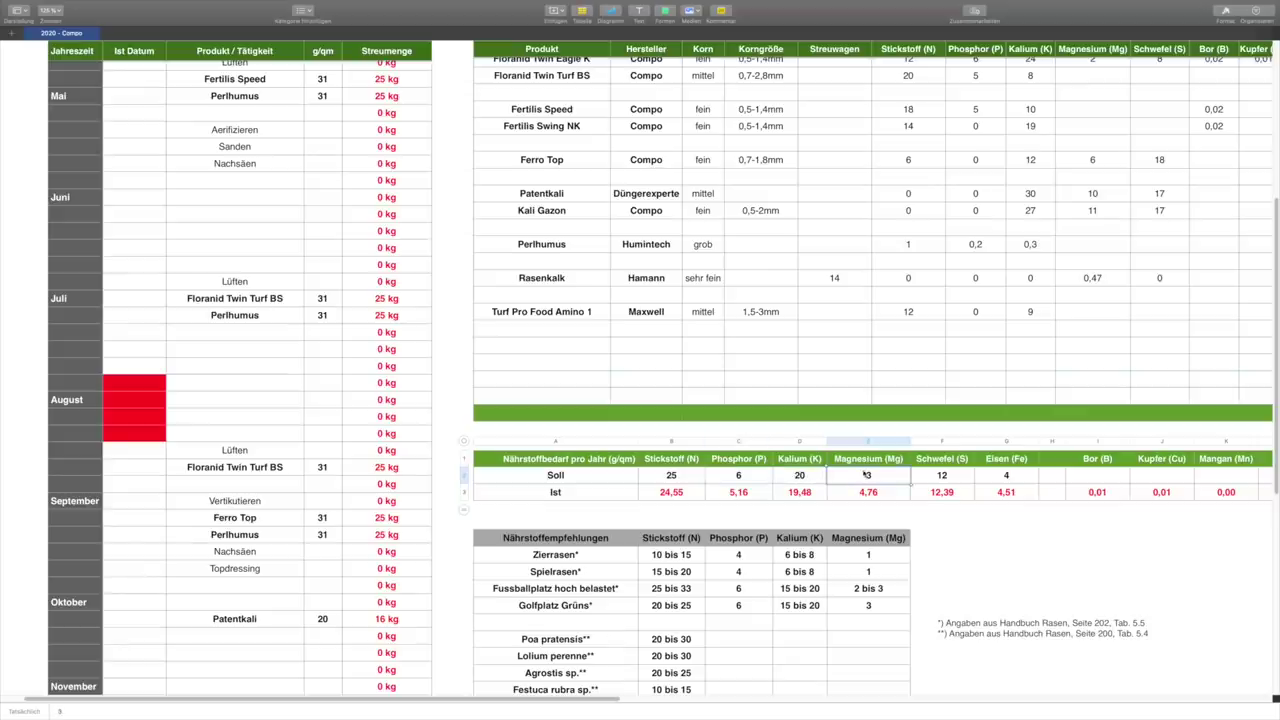
{"action": "left_click", "coordinate": [925, 476]}
{"action": "left_click", "coordinate": [1007, 476]}
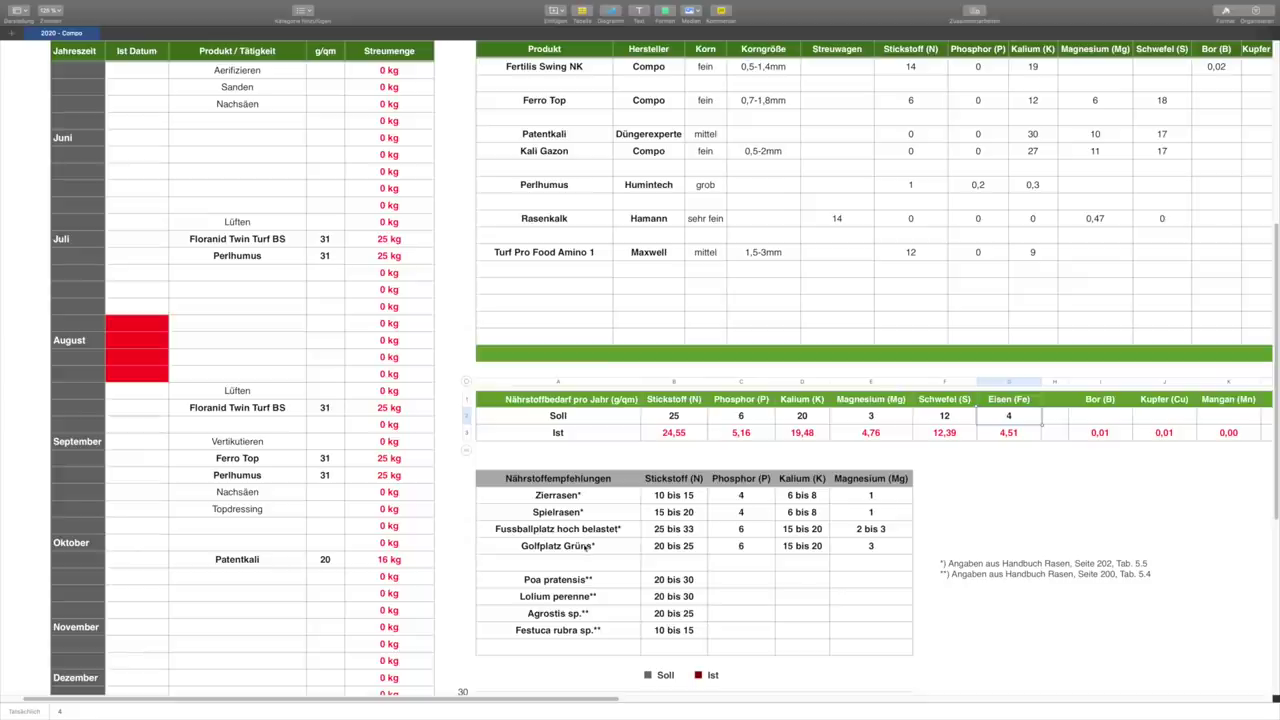
{"action": "left_click_drag", "start_coordinate": [608, 552], "coordinate": [834, 546]}
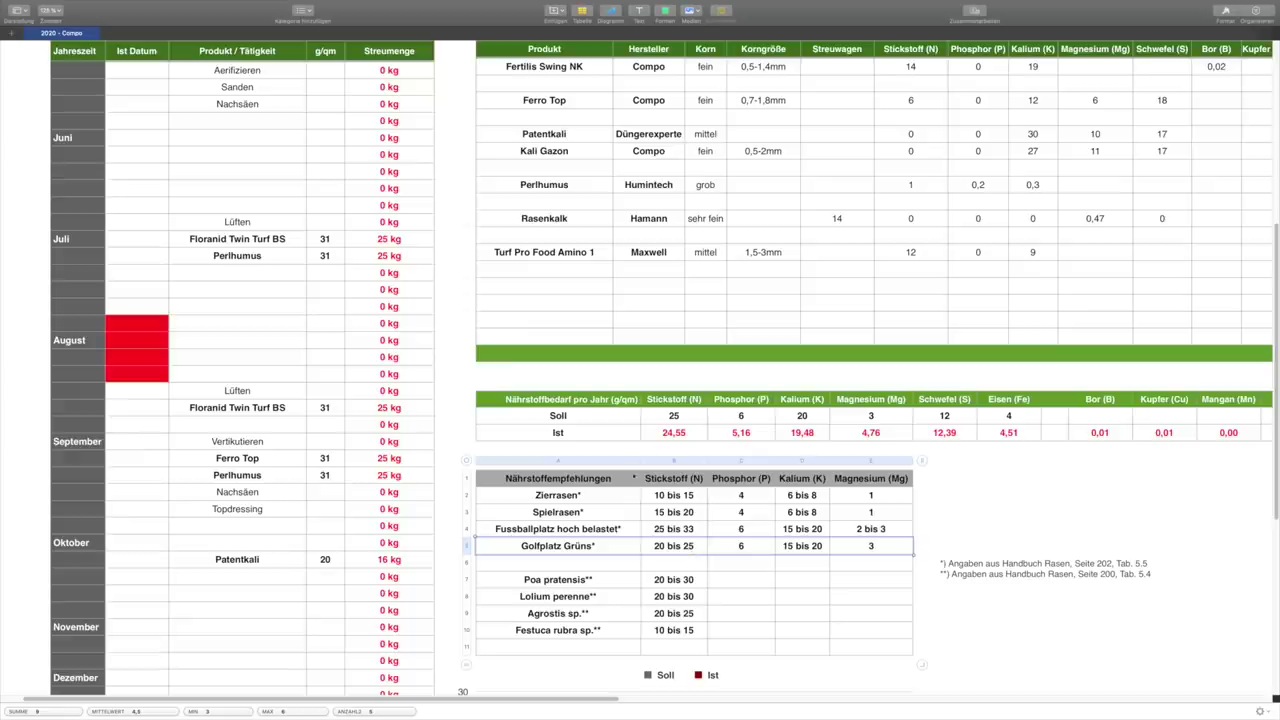
- Add the unit to the recommendations table's first header so it reads "Nährstoffempfehlungen (g/qm)"
{"action": "left_click", "coordinate": [558, 478]}
{"action": "type", "text": "("}
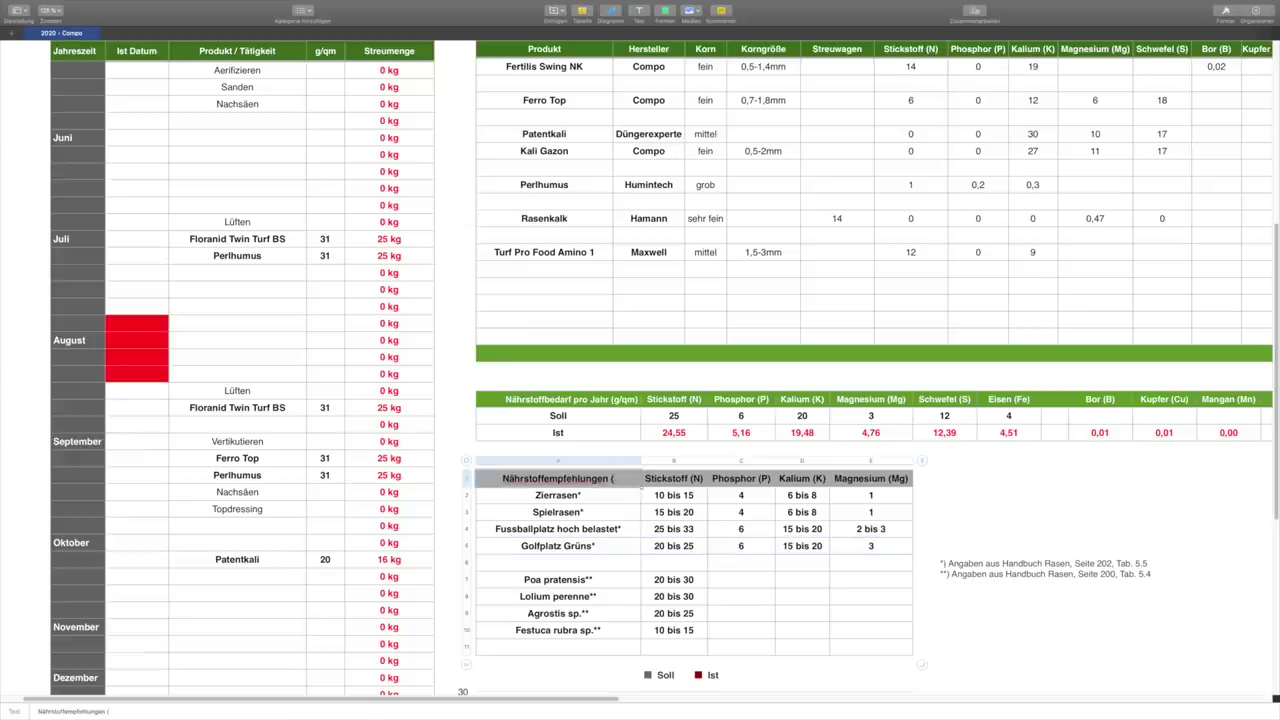
{"action": "type", "text": "g/qm)"}
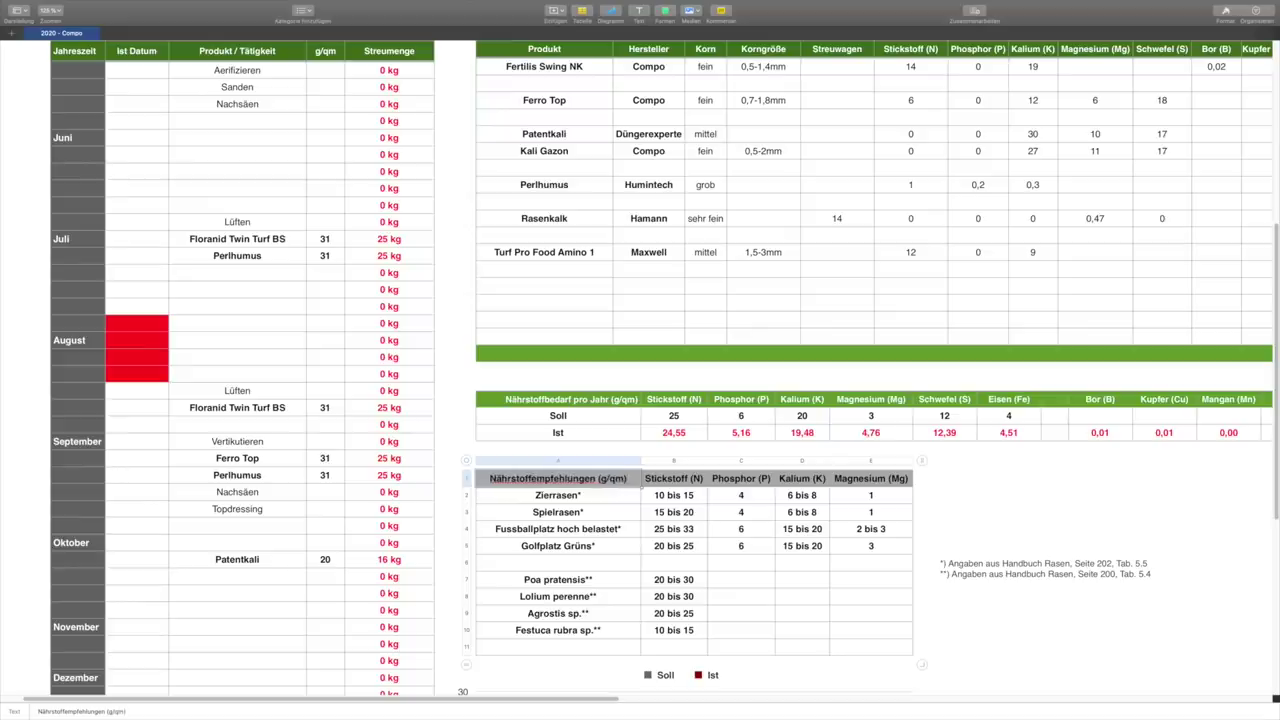
{"action": "key", "text": "Return"}
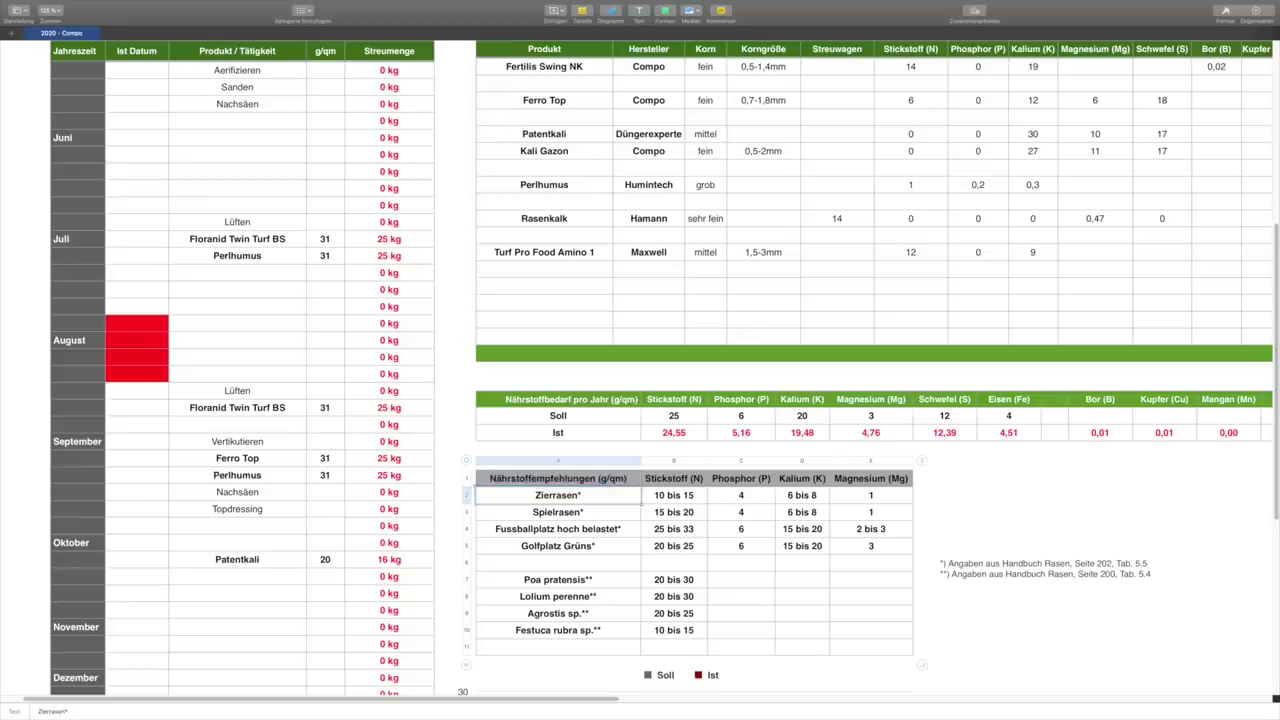
- Compare the Golfplatz Grüns recommendations with the yearly Soll row, and review the Soll/Ist chart below the tables
{"action": "left_click", "coordinate": [712, 546]}
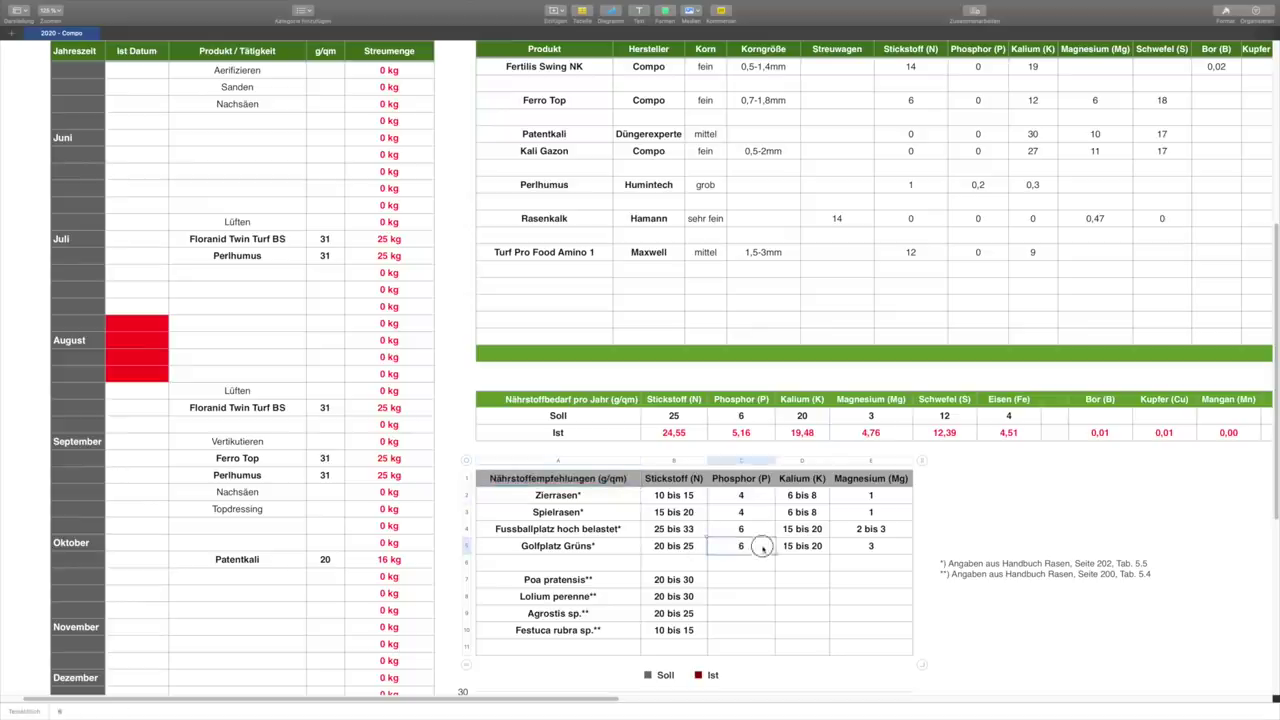
{"action": "left_click", "coordinate": [805, 545]}
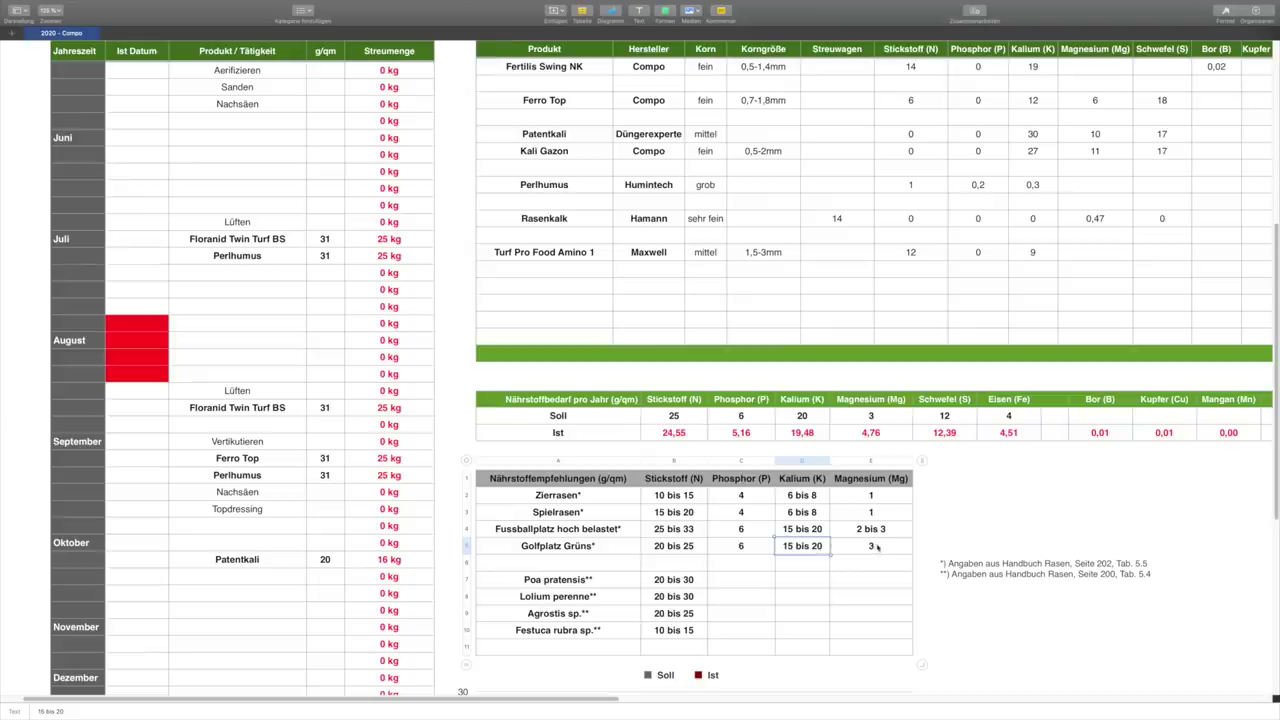
{"action": "left_click", "coordinate": [877, 546]}
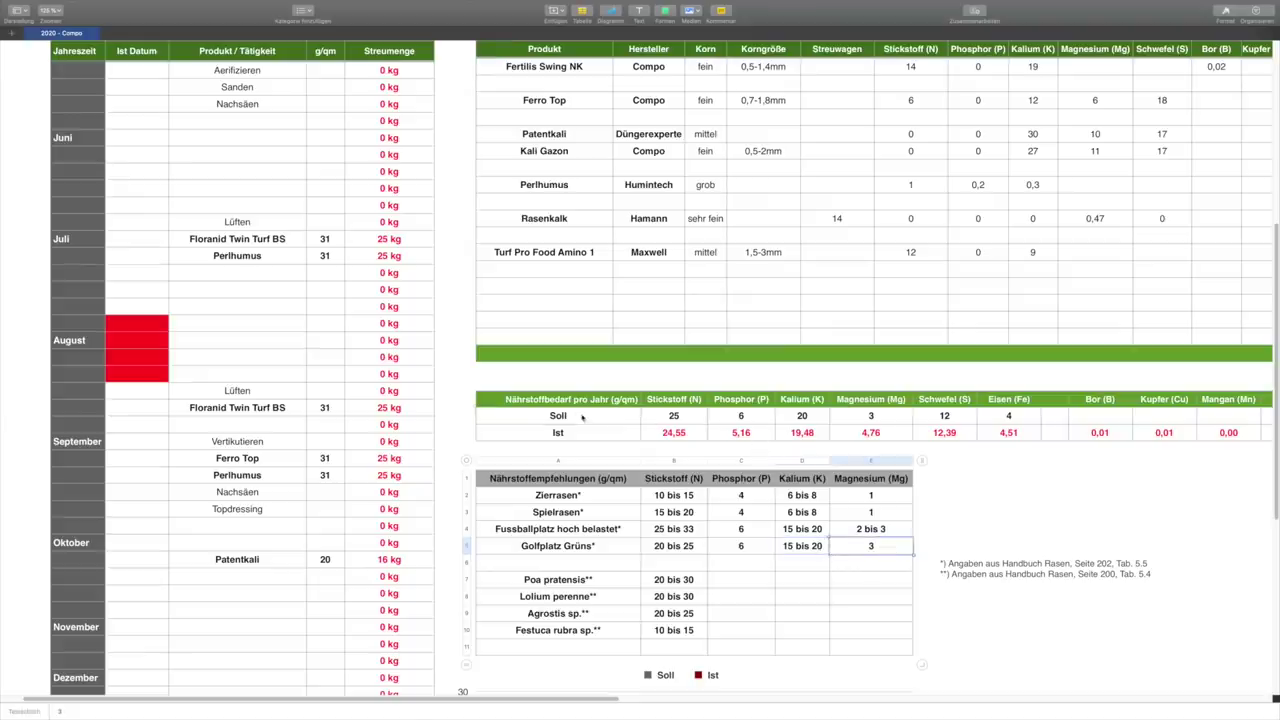
{"action": "left_click_drag", "start_coordinate": [582, 417], "coordinate": [900, 414]}
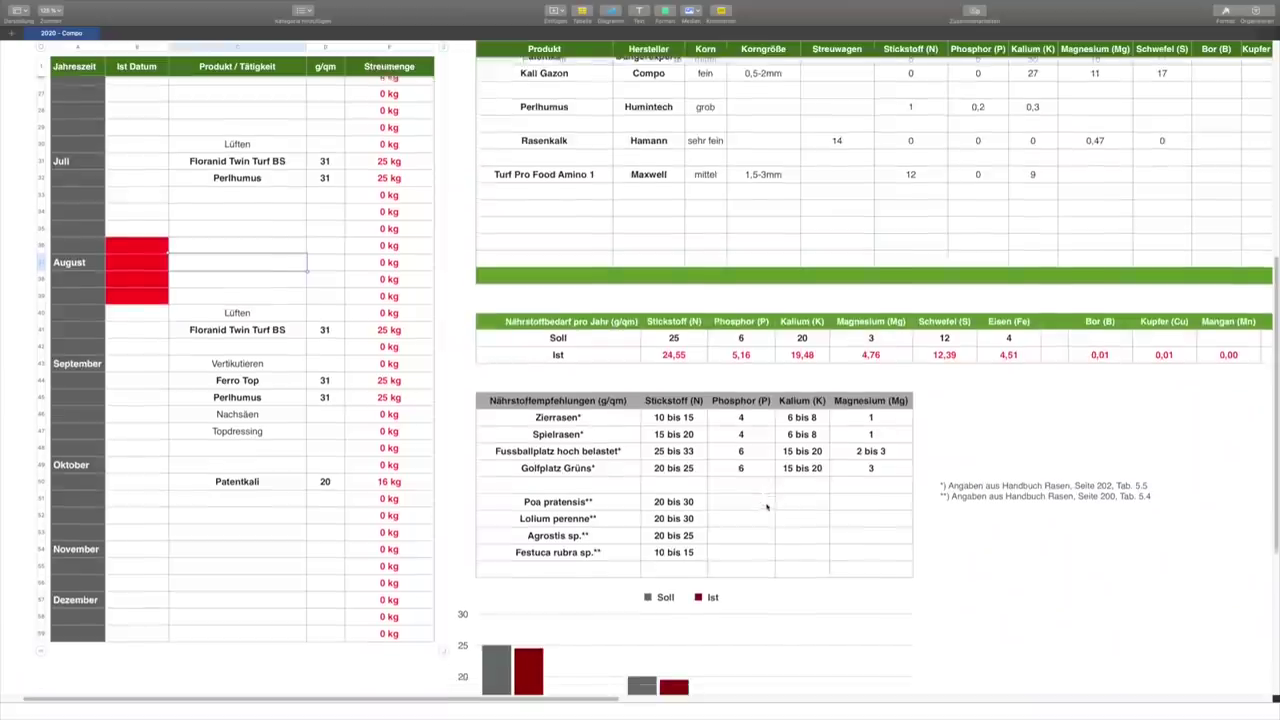
{"action": "scroll", "coordinate": [768, 508], "scroll_direction": "down", "scroll_amount": 5}
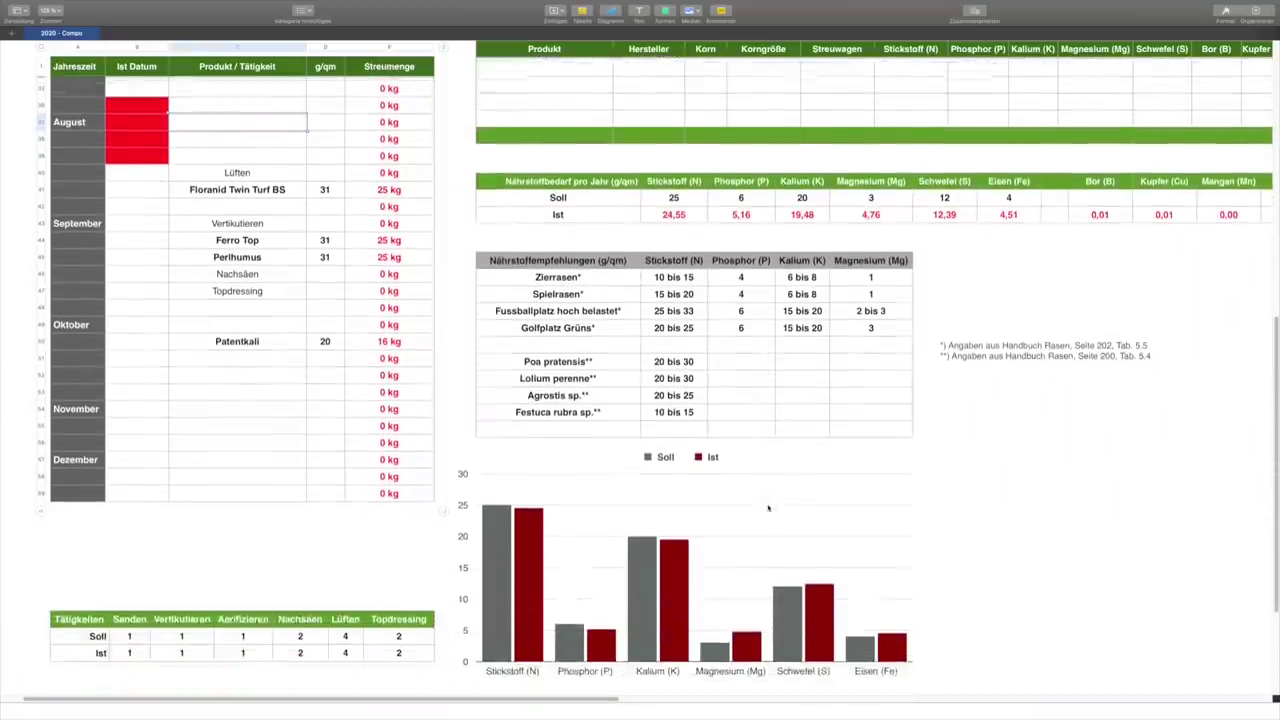
{"action": "scroll", "coordinate": [768, 508], "scroll_direction": "down", "scroll_amount": 2}
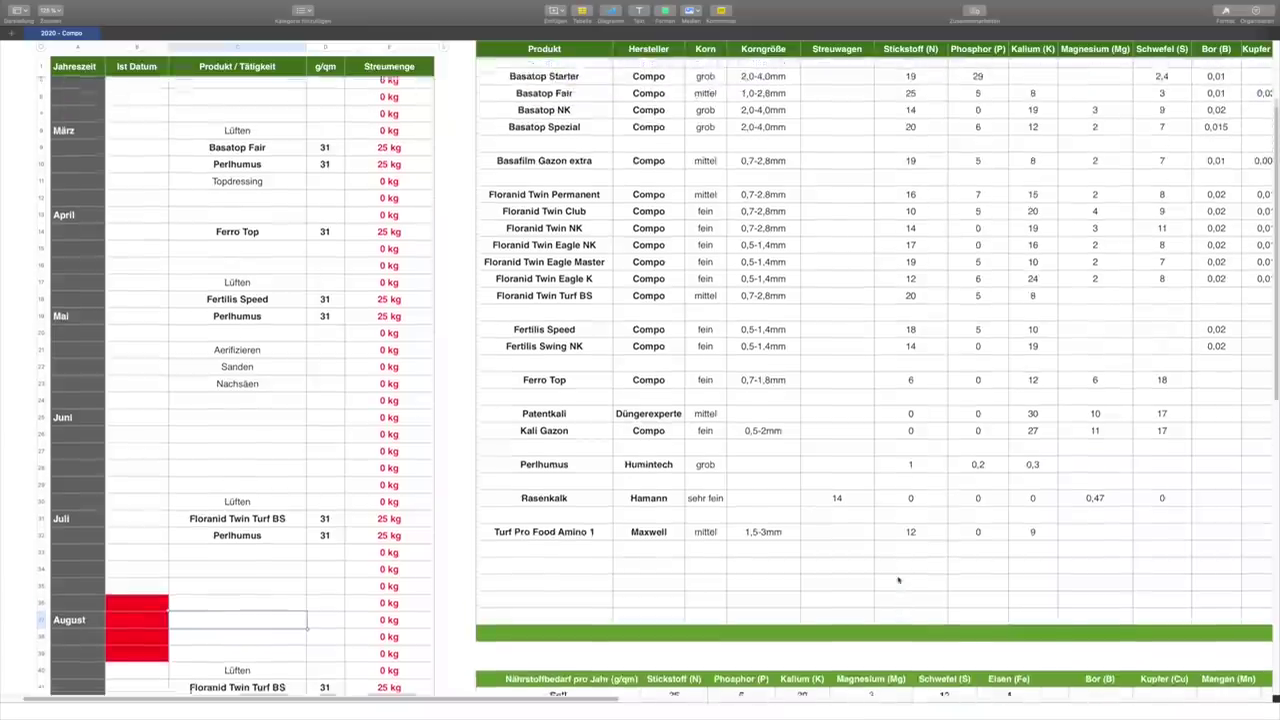
{"action": "scroll", "coordinate": [898, 580], "scroll_direction": "up", "scroll_amount": 5}
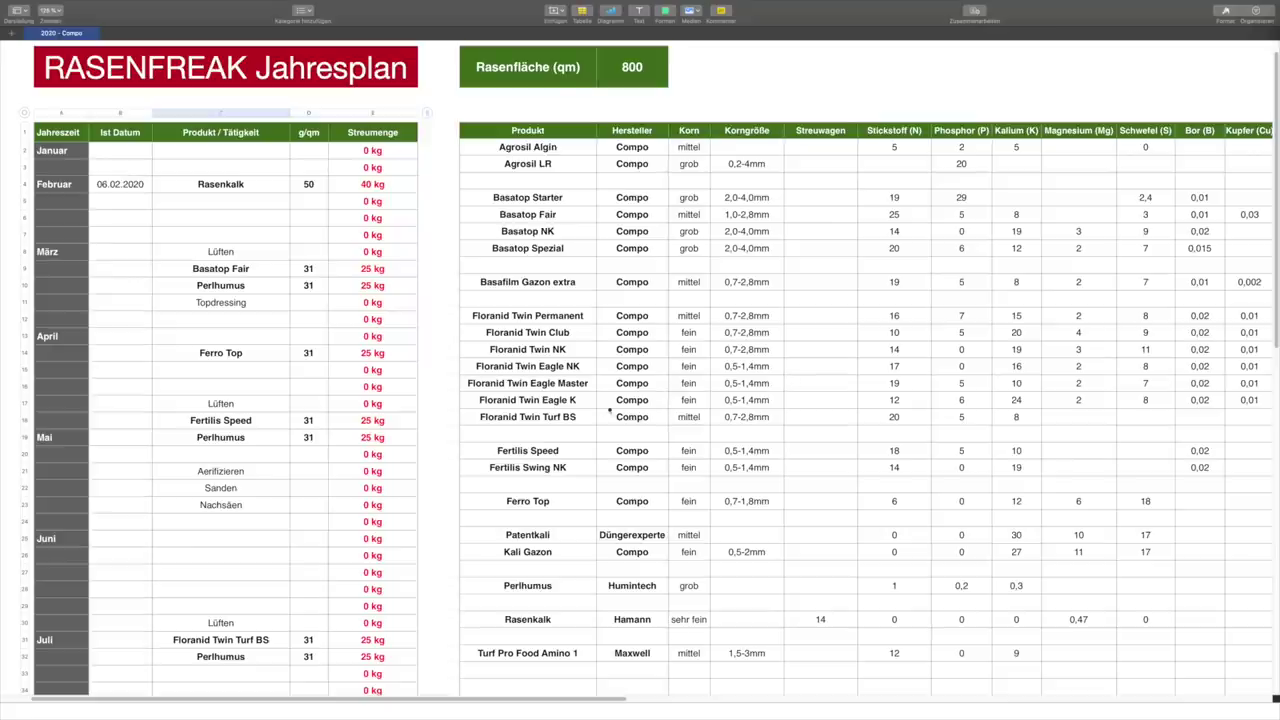
- Replace the Juli fertiliser in the yearly plan with Floranid Twin Eagle K from the product list
{"action": "left_click_drag", "start_coordinate": [600, 401], "coordinate": [1016, 400]}
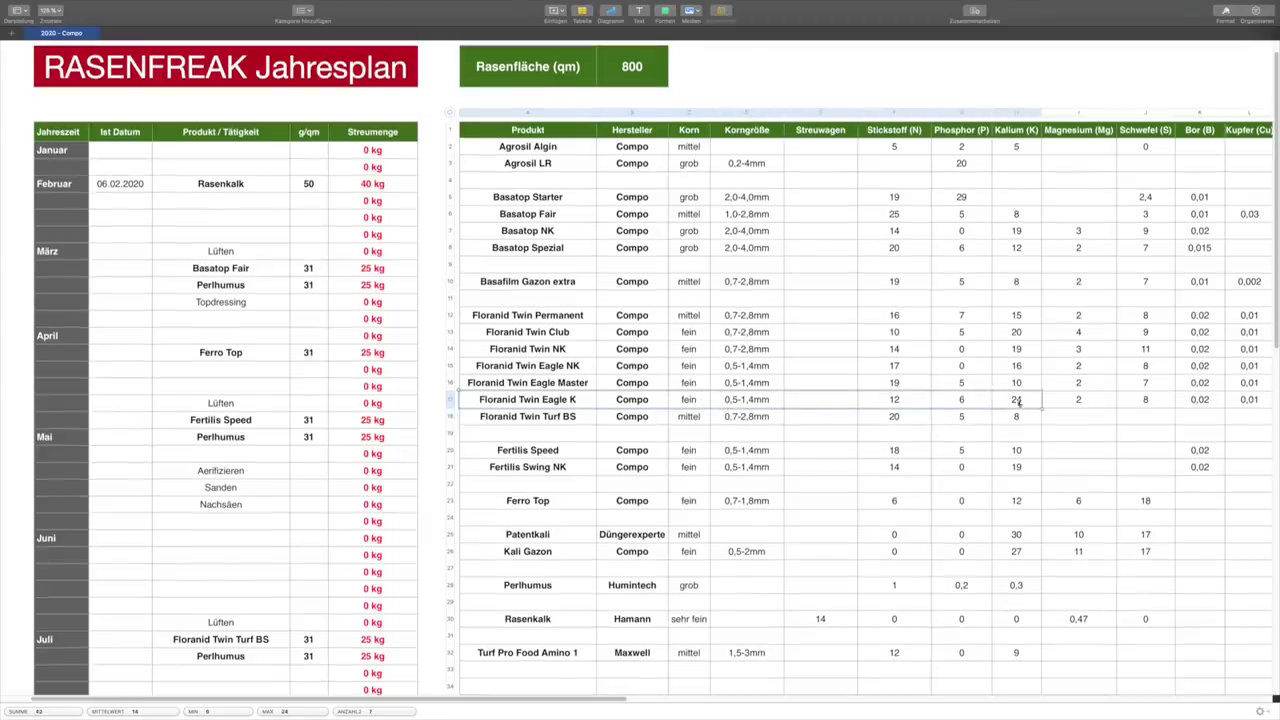
{"action": "left_click", "coordinate": [548, 398]}
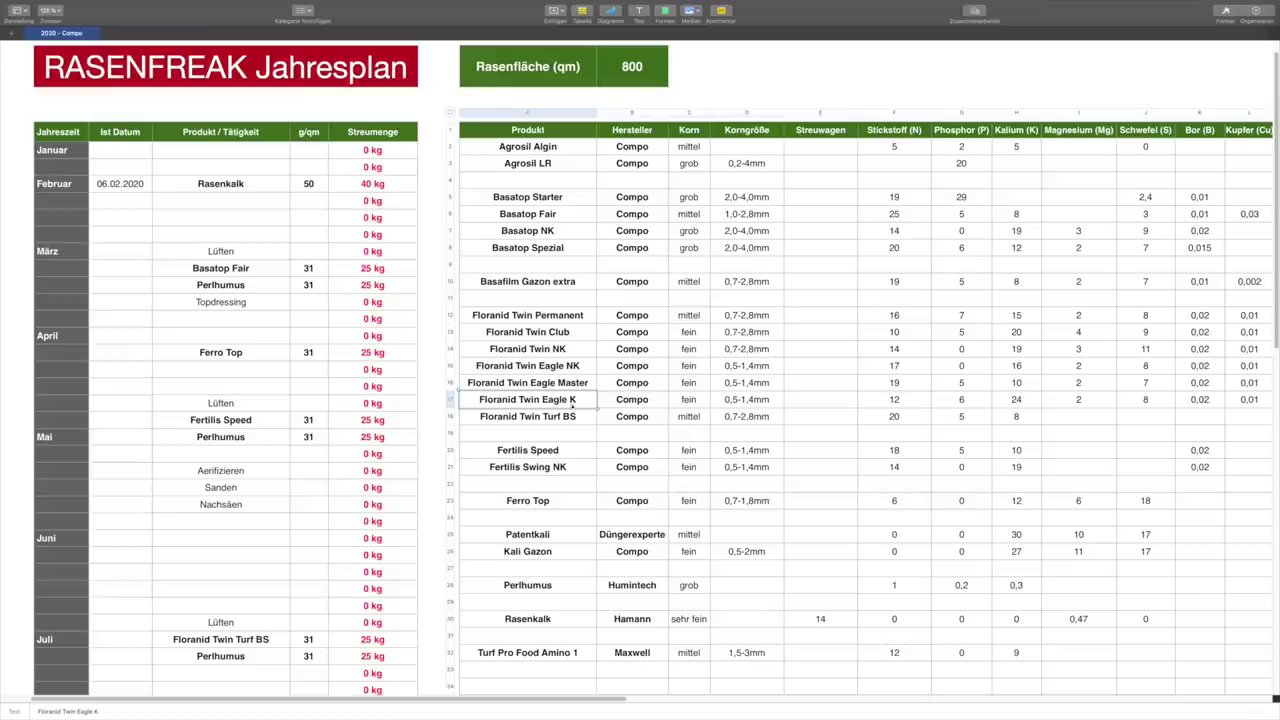
{"action": "left_click", "coordinate": [251, 420]}
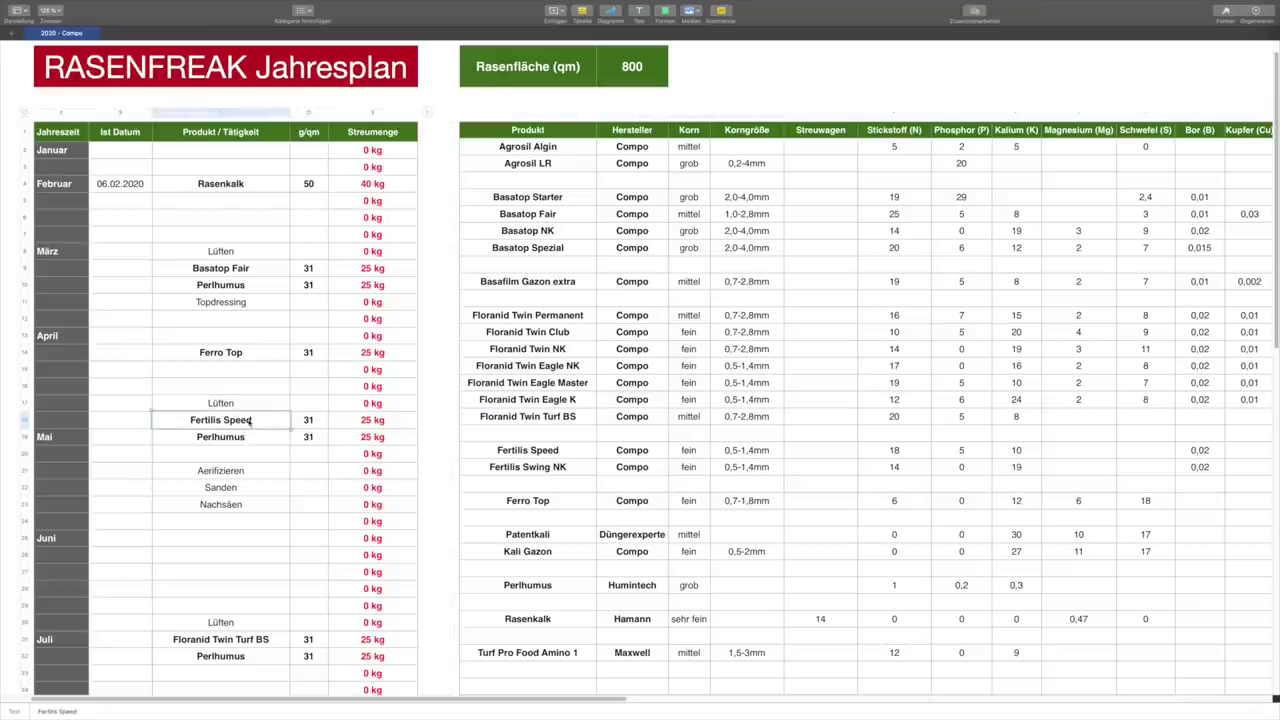
{"action": "scroll", "coordinate": [254, 422], "scroll_direction": "down", "scroll_amount": 5}
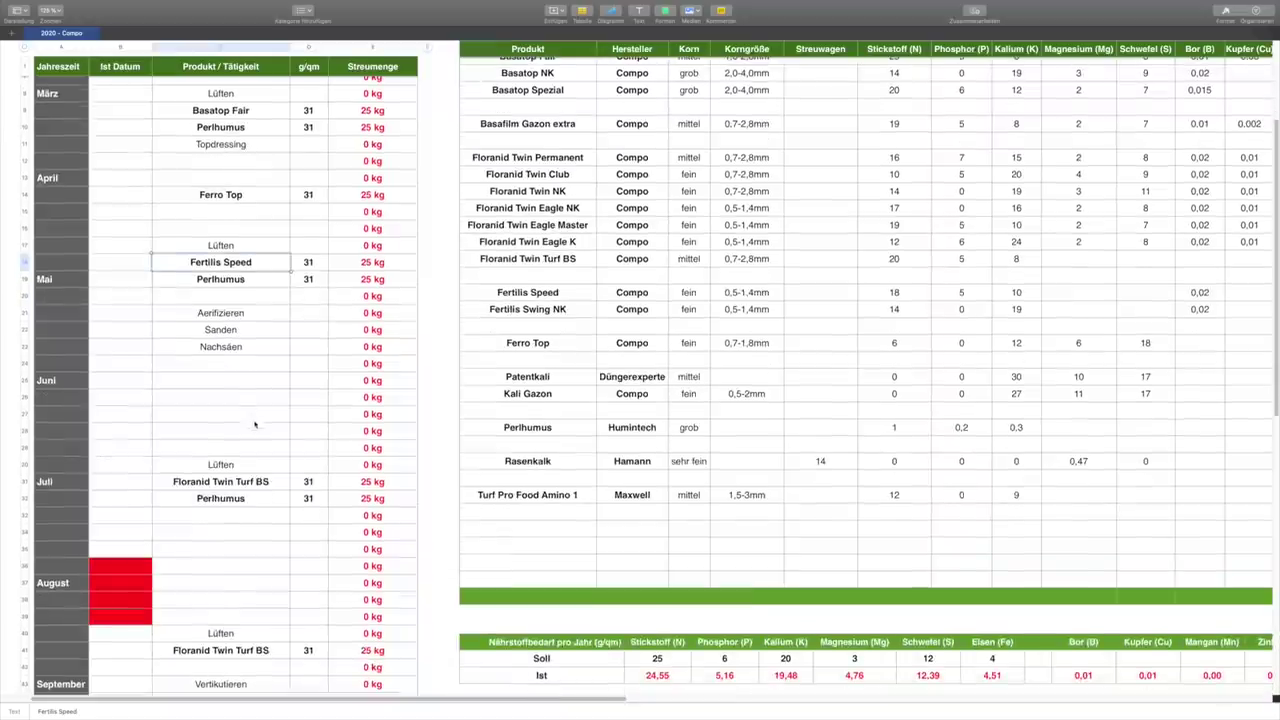
{"action": "left_click", "coordinate": [264, 481]}
{"action": "type", "text": "Floranid Twin Eagle K"}
{"action": "key", "text": "Return"}
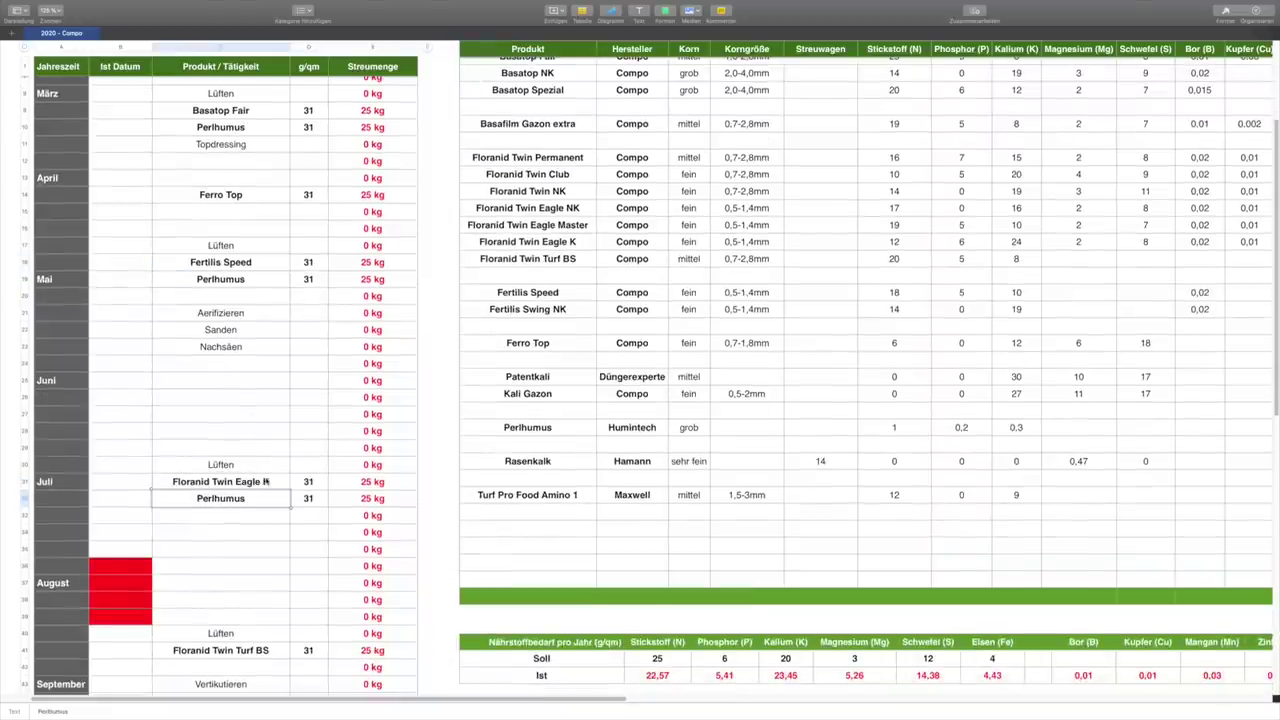
- Replace Floranid Twin Turf BS in the August section of the plan with Floranid Twin Eagle K
{"action": "scroll", "coordinate": [265, 481], "scroll_direction": "down", "scroll_amount": 3}
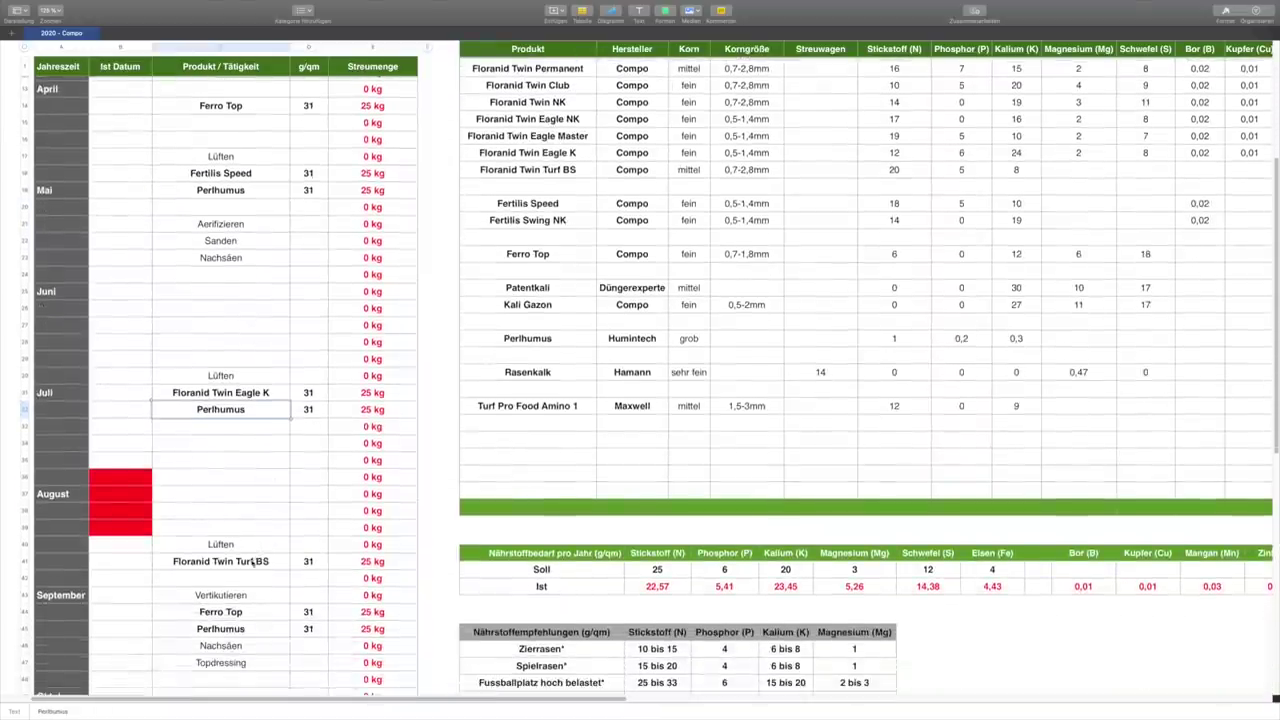
{"action": "left_click", "coordinate": [248, 562]}
{"action": "left_click", "coordinate": [248, 562]}
{"action": "type", "text": "Floranid Twin Eagle K"}
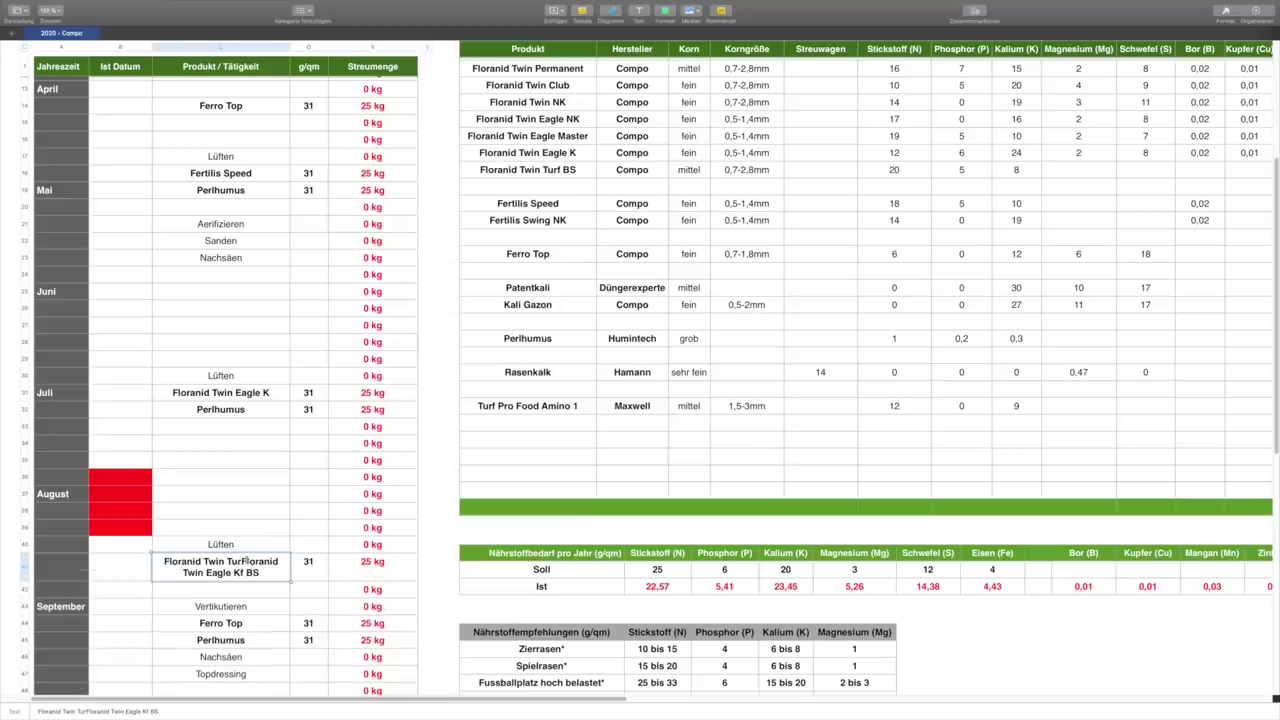
{"action": "left_click", "coordinate": [245, 572]}
{"action": "type", "text": "Floranid Twin Eagle K"}
{"action": "scroll", "coordinate": [300, 540], "scroll_direction": "down", "scroll_amount": 1}
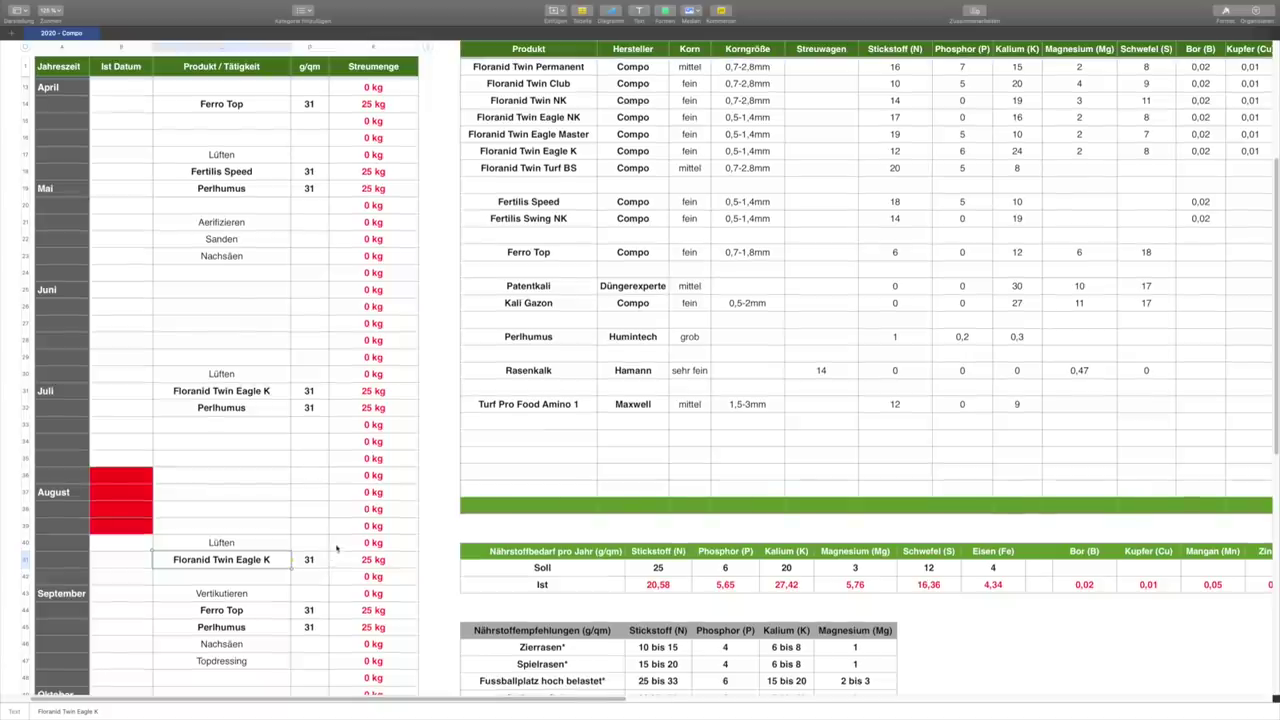
- Replace the main fertilisers in März, April and Juli with Turf Pro Food Amino 1 from the product list
{"action": "left_click", "coordinate": [315, 525]}
{"action": "scroll", "coordinate": [355, 520], "scroll_direction": "down", "scroll_amount": 5}
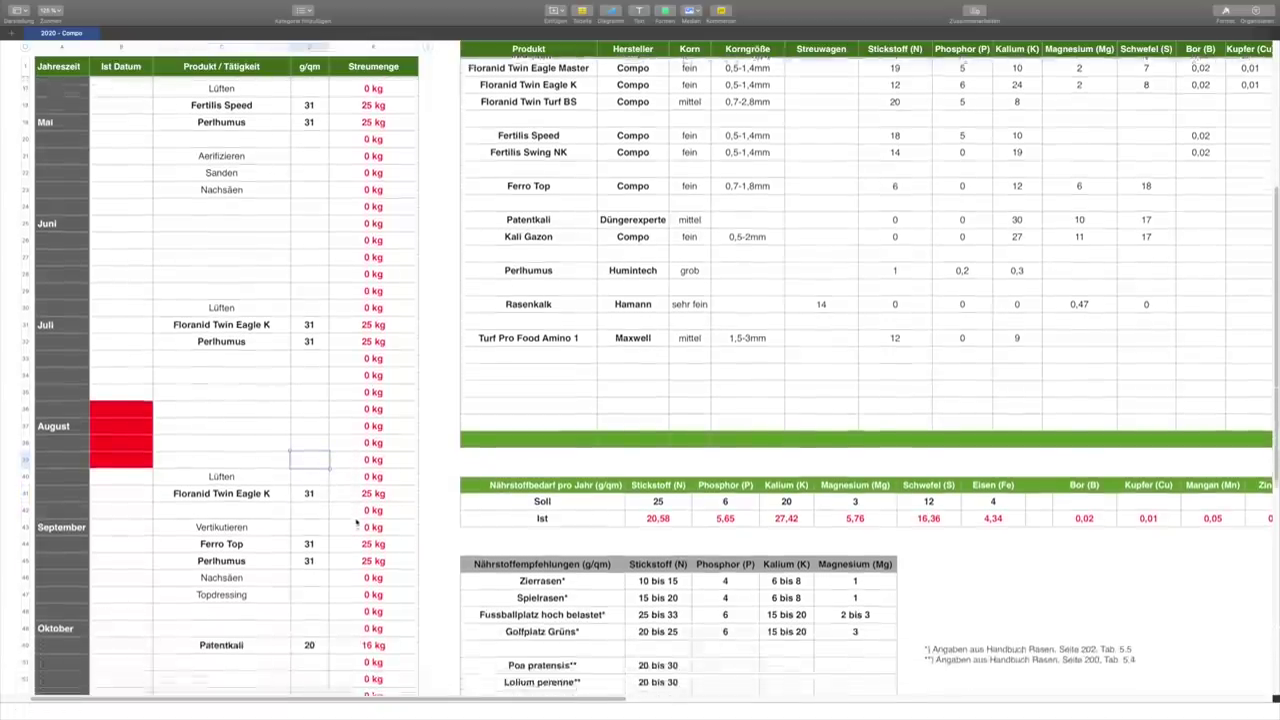
{"action": "scroll", "coordinate": [356, 521], "scroll_direction": "down", "scroll_amount": 5}
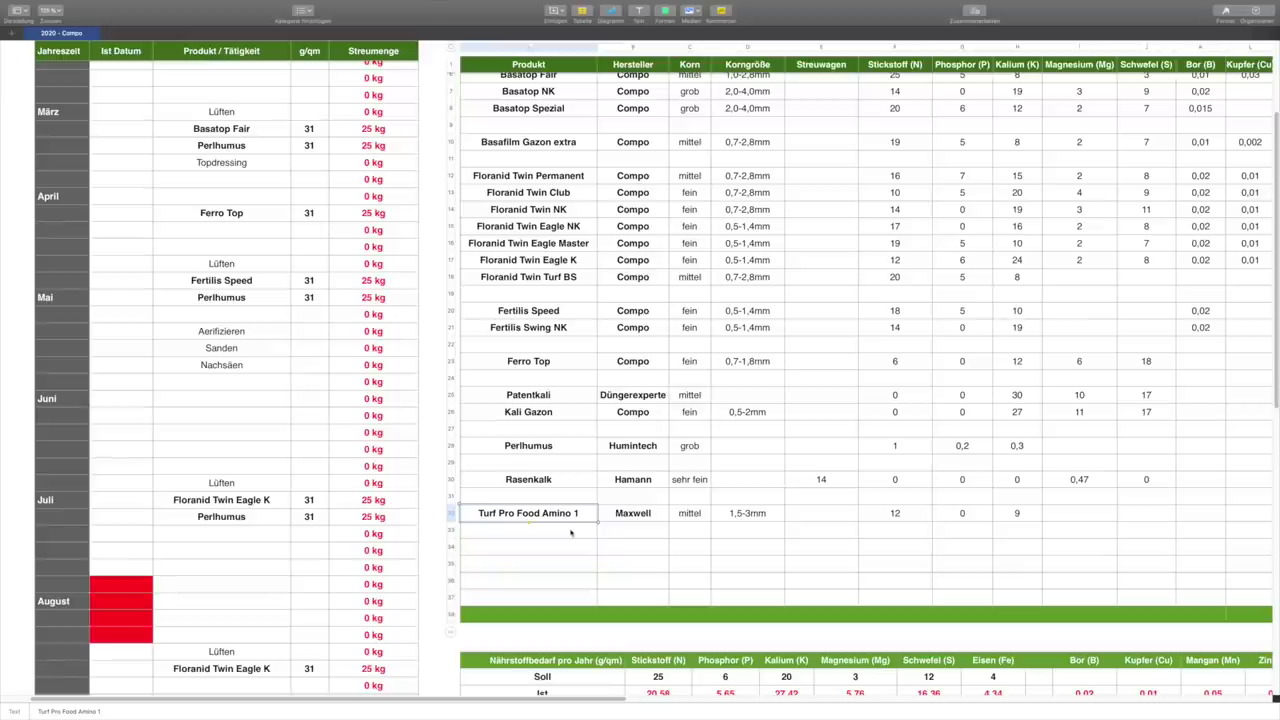
{"action": "scroll", "coordinate": [353, 460], "scroll_direction": "up", "scroll_amount": 5}
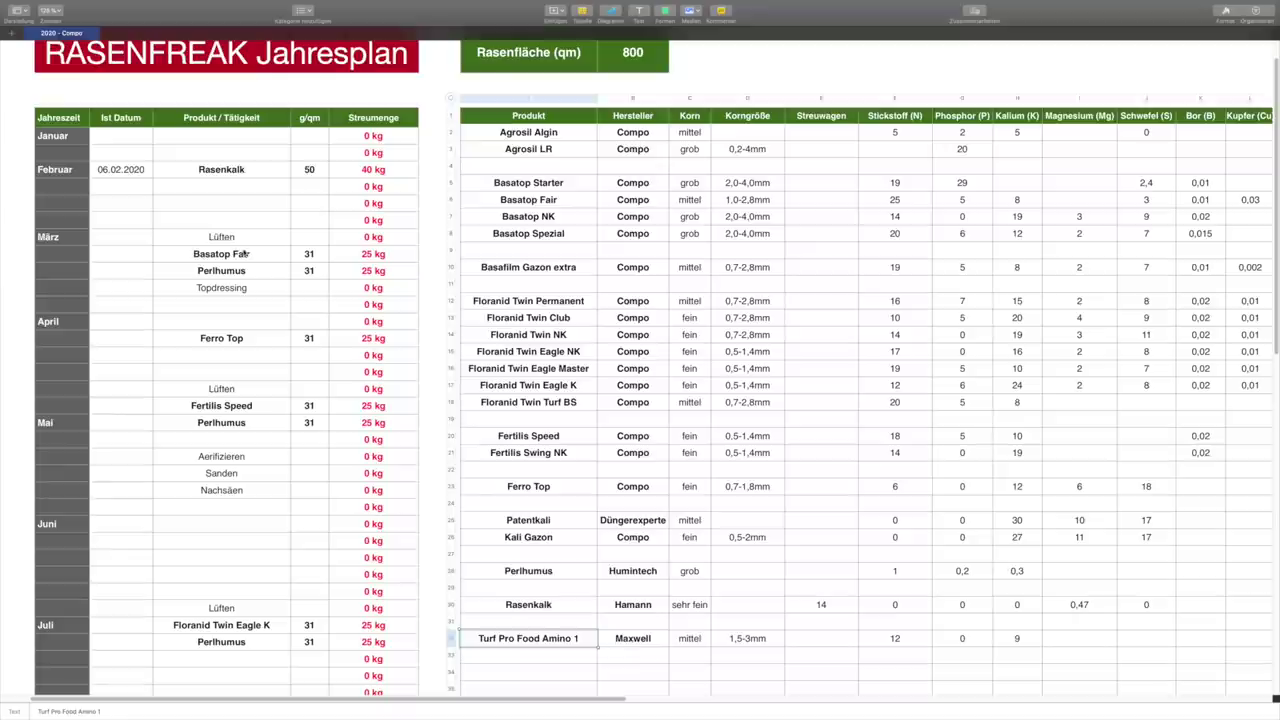
{"action": "left_click", "coordinate": [257, 262]}
{"action": "type", "text": "Turf Pro Food Amino 1"}
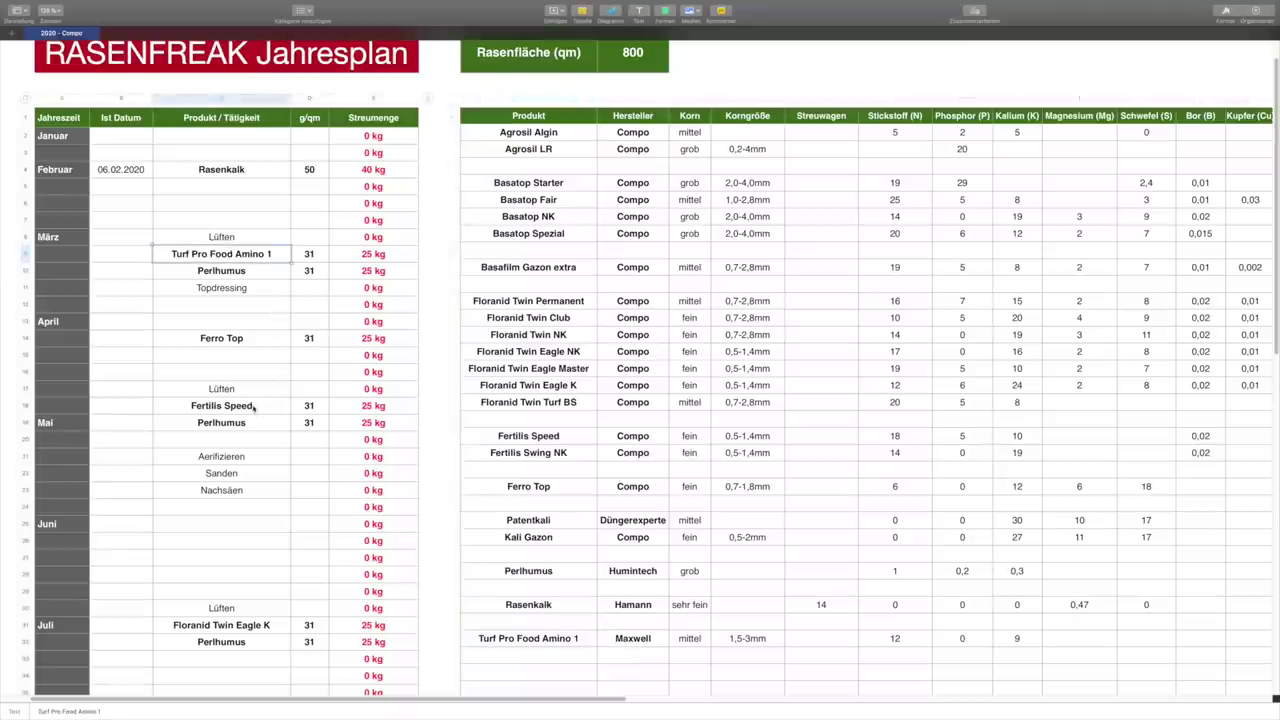
{"action": "left_click", "coordinate": [255, 406]}
{"action": "type", "text": "Turf Pro Food Amino 1"}
{"action": "left_click", "coordinate": [258, 626]}
{"action": "type", "text": "Turf Pro Food Amino 1"}
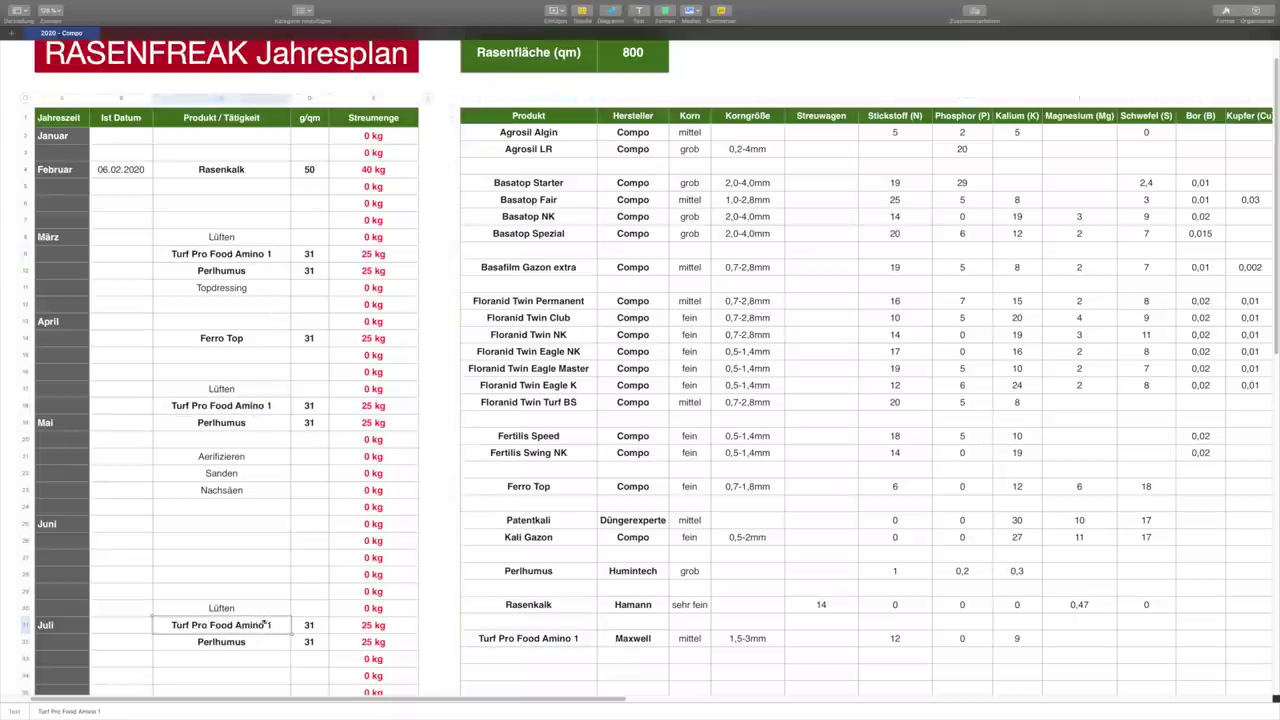
- Replace Floranid Twin Eagle K in the August section of the plan with Turf Pro Food Amino 1
{"action": "scroll", "coordinate": [277, 591], "scroll_direction": "up", "scroll_amount": 2}
{"action": "scroll", "coordinate": [277, 594], "scroll_direction": "down", "scroll_amount": 5}
{"action": "scroll", "coordinate": [277, 594], "scroll_direction": "down", "scroll_amount": 5}
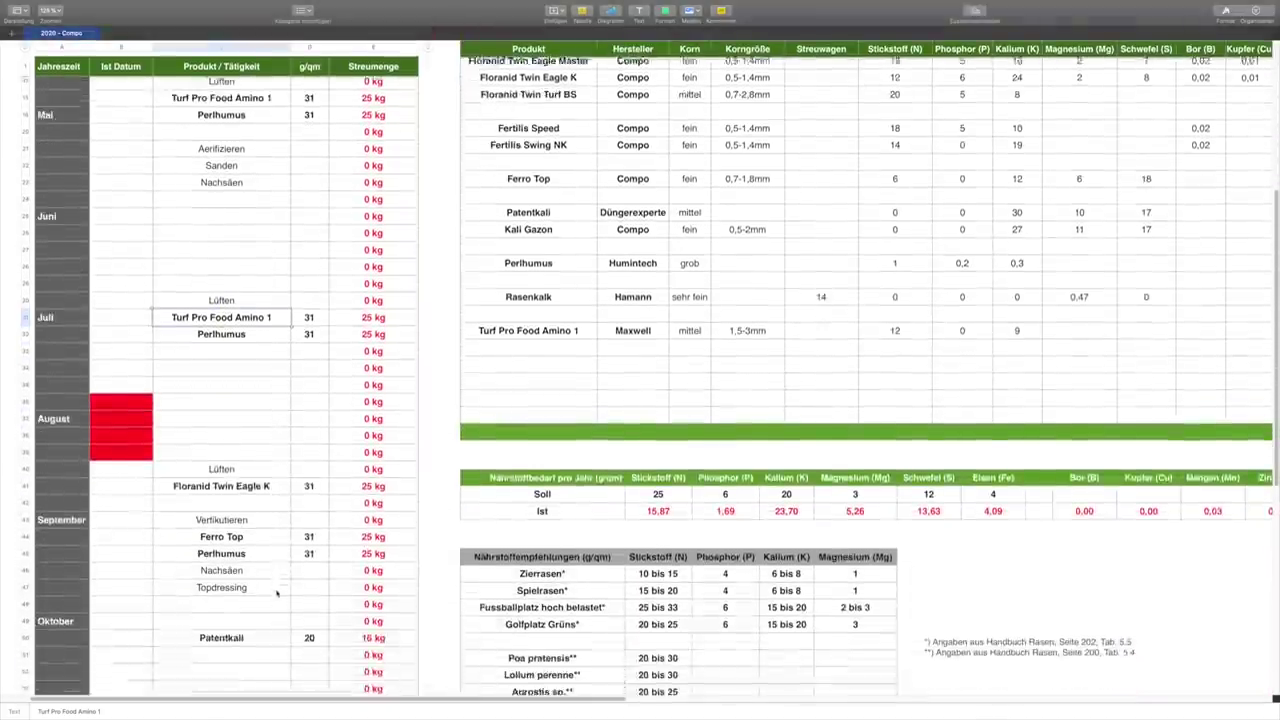
{"action": "left_click", "coordinate": [263, 450]}
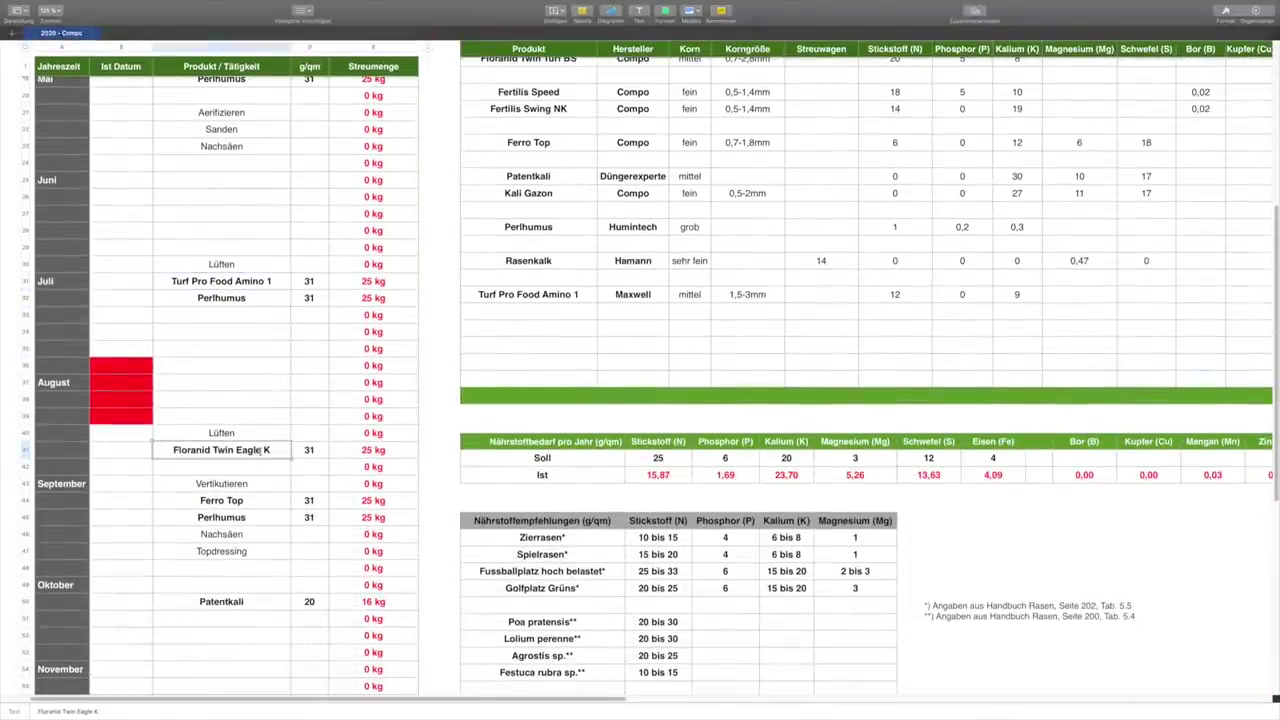
{"action": "left_click", "coordinate": [263, 450]}
{"action": "type", "text": "Turf Pro Food Amino 1"}
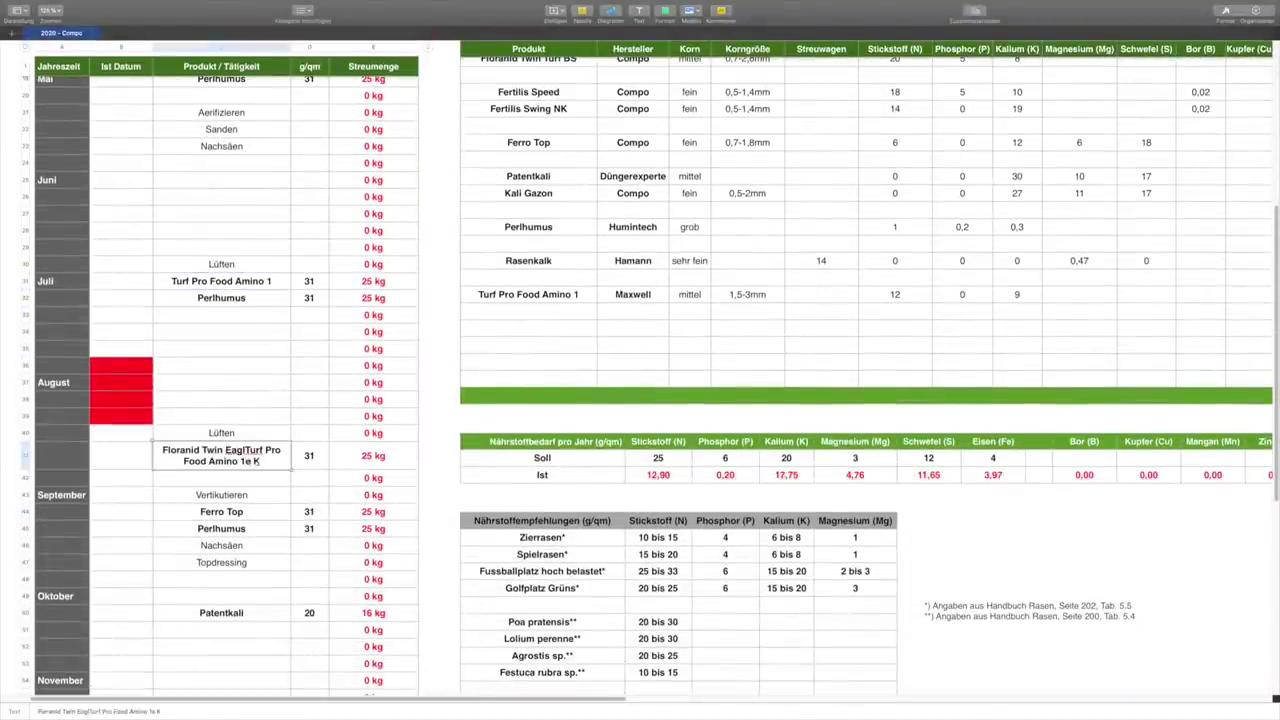
{"action": "key", "text": "Right"}
{"action": "type", "text": "Turf Pro Food Amino 1"}
{"action": "key", "text": "Return"}
{"action": "key", "text": "Down"}
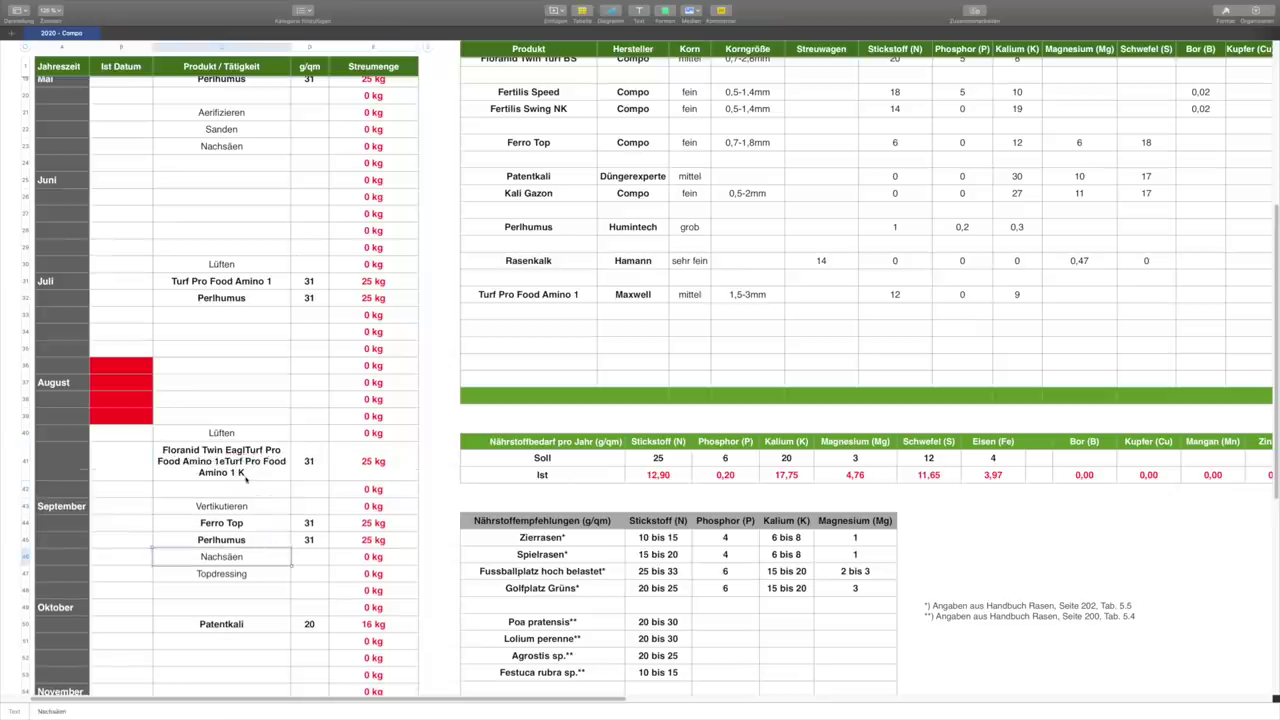
{"action": "left_click", "coordinate": [247, 478]}
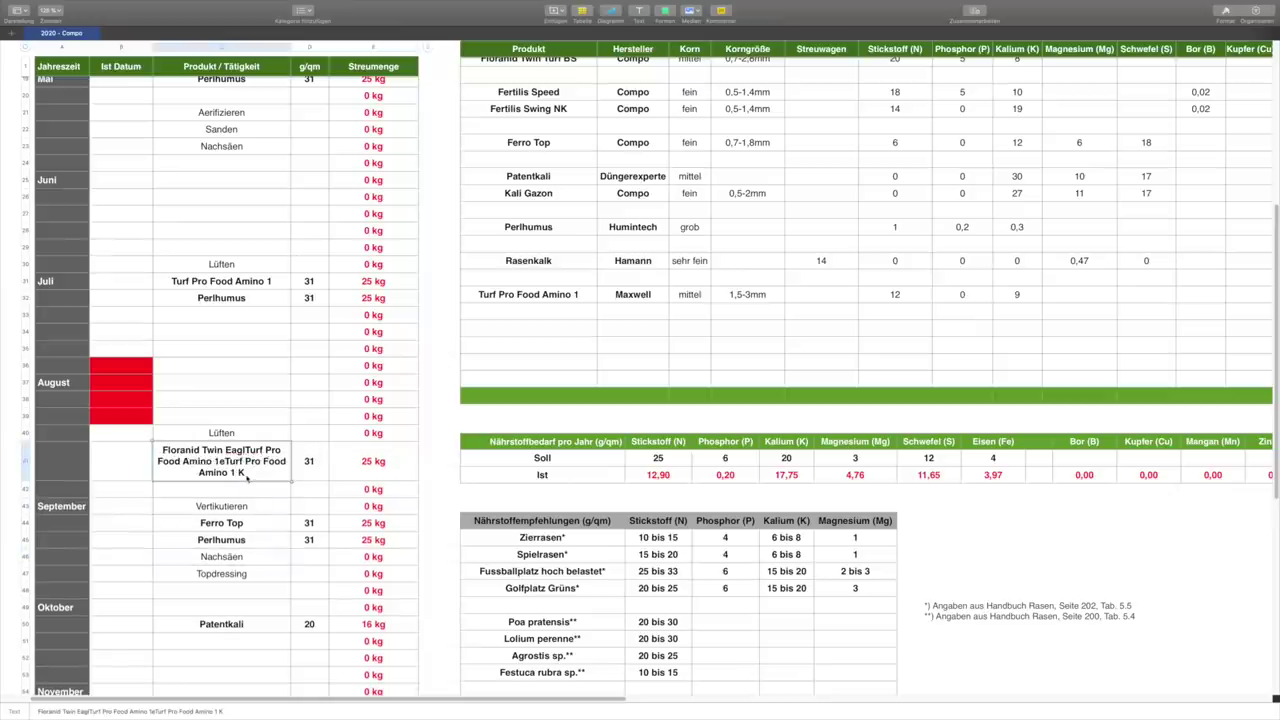
{"action": "type", "text": "Turf Pro Food Amino 1"}
- Compare the Soll and Ist bars for each nutrient in the chart below the recommendations table
{"action": "scroll", "coordinate": [268, 515], "scroll_direction": "down", "scroll_amount": 3}
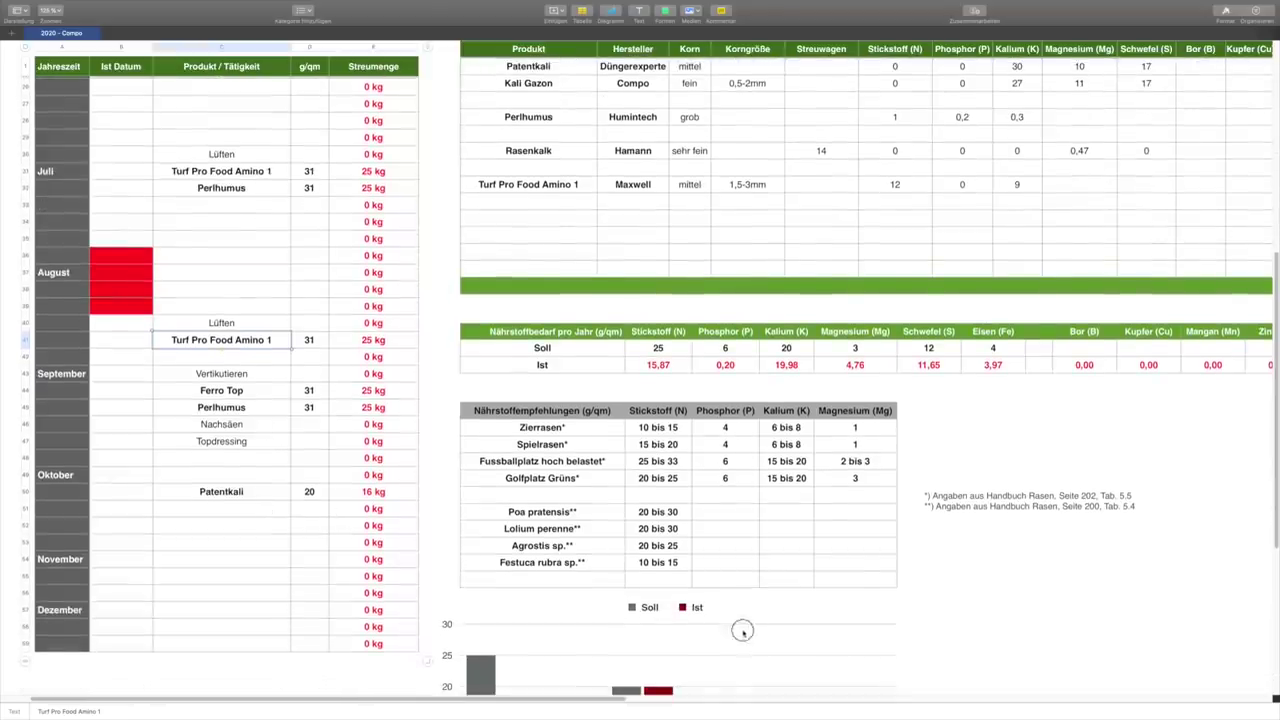
{"action": "left_click", "coordinate": [700, 630]}
{"action": "scroll", "coordinate": [527, 572], "scroll_direction": "down", "scroll_amount": 3}
{"action": "scroll", "coordinate": [527, 572], "scroll_direction": "down", "scroll_amount": 3}
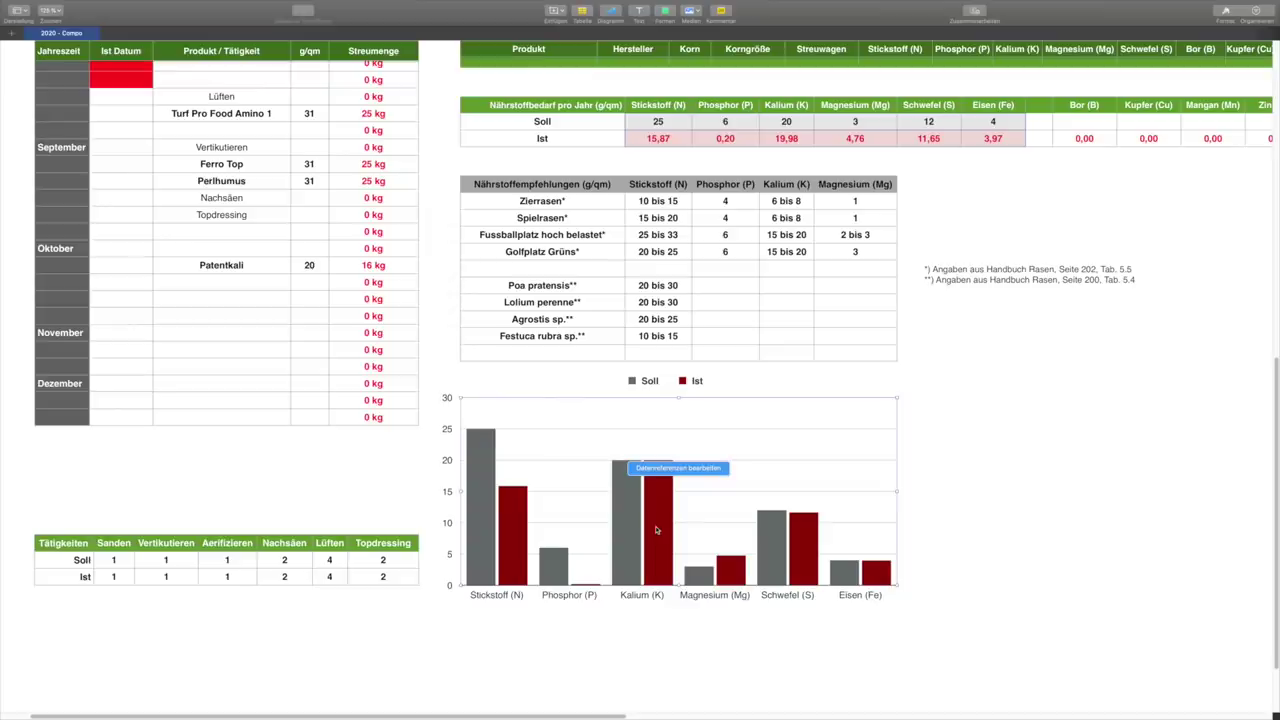
{"action": "scroll", "coordinate": [657, 531], "scroll_direction": "up", "scroll_amount": 5}
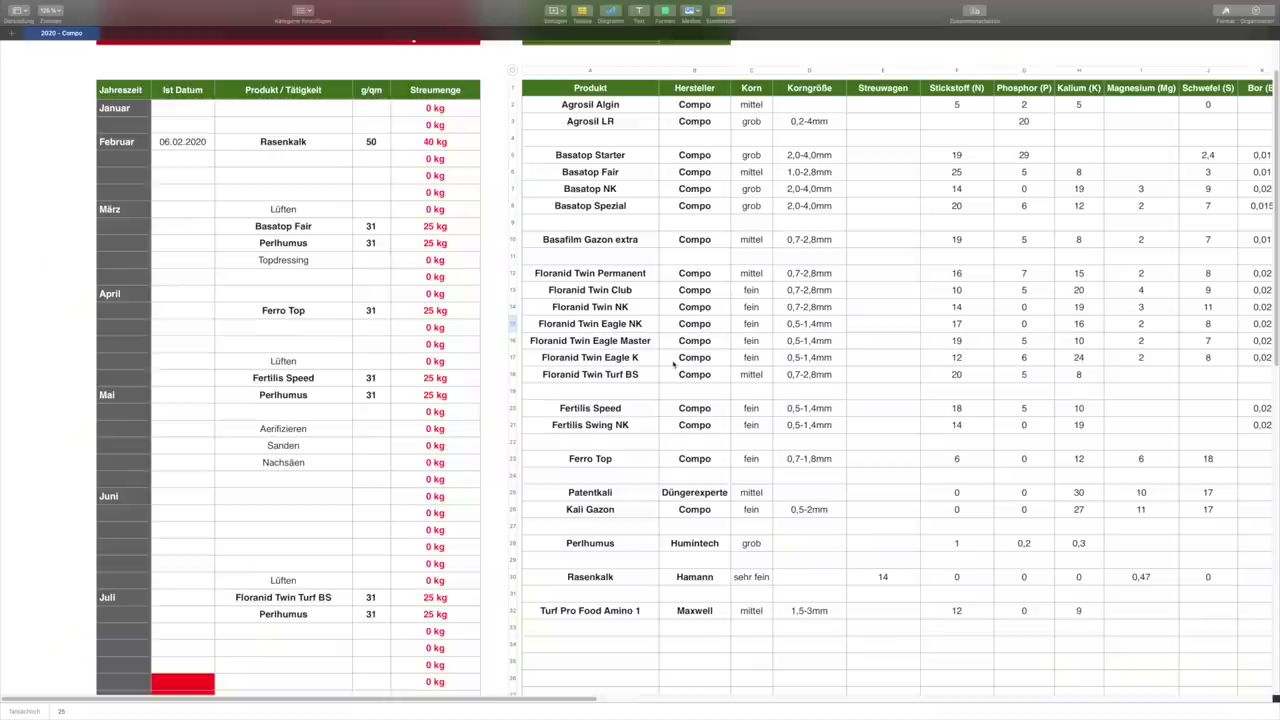
- Add a product named Rasenfreak Dünger to the product list, leaving one empty row below Turf Pro Food Amino 1
{"action": "scroll", "coordinate": [618, 540], "scroll_direction": "down", "scroll_amount": 5}
{"action": "left_click", "coordinate": [618, 540]}
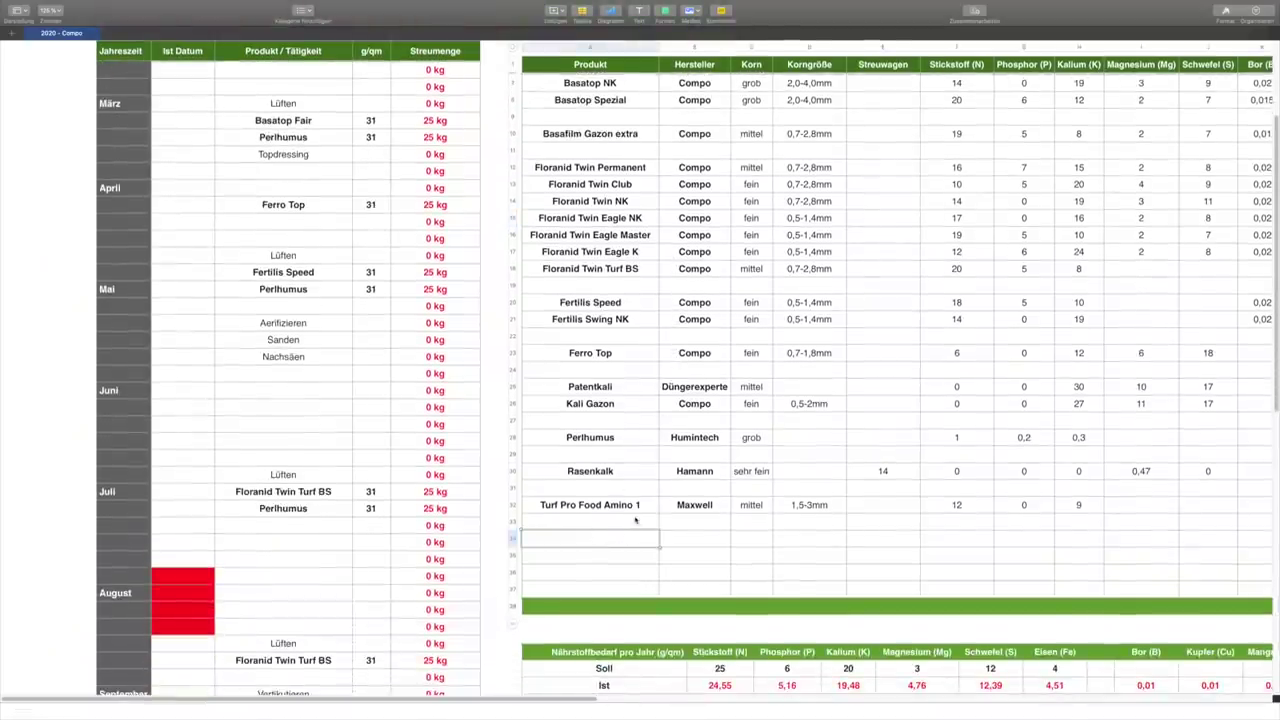
{"action": "scroll", "coordinate": [640, 521], "scroll_direction": "down", "scroll_amount": 3}
{"action": "type", "text": "R"}
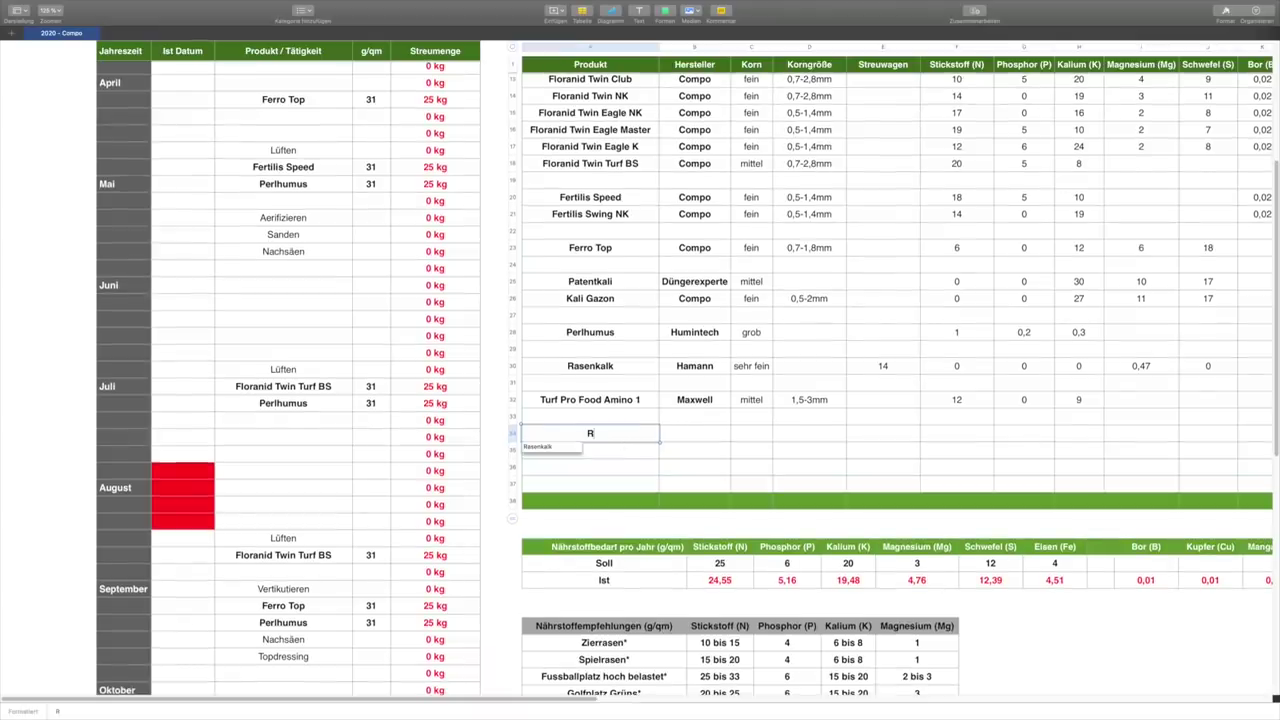
{"action": "type", "text": "sfd"}
{"action": "key", "text": "BackSpace"}
{"action": "key", "text": "BackSpace"}
{"action": "key", "text": "BackSpace"}
{"action": "type", "text": "rasen"}
{"action": "key", "text": "BackSpace"}
{"action": "key", "text": "BackSpace"}
{"action": "key", "text": "BackSpace"}
{"action": "key", "text": "BackSpace"}
{"action": "key", "text": "BackSpace"}
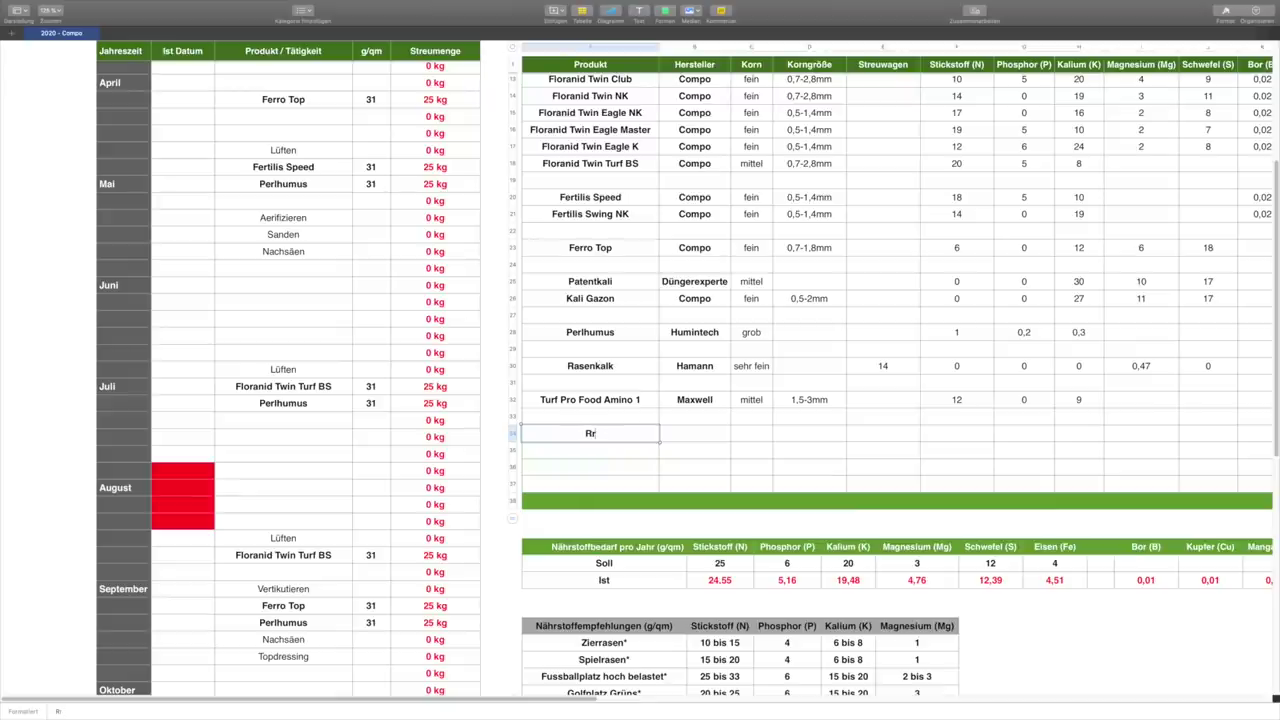
{"action": "type", "text": "asenfreak"}
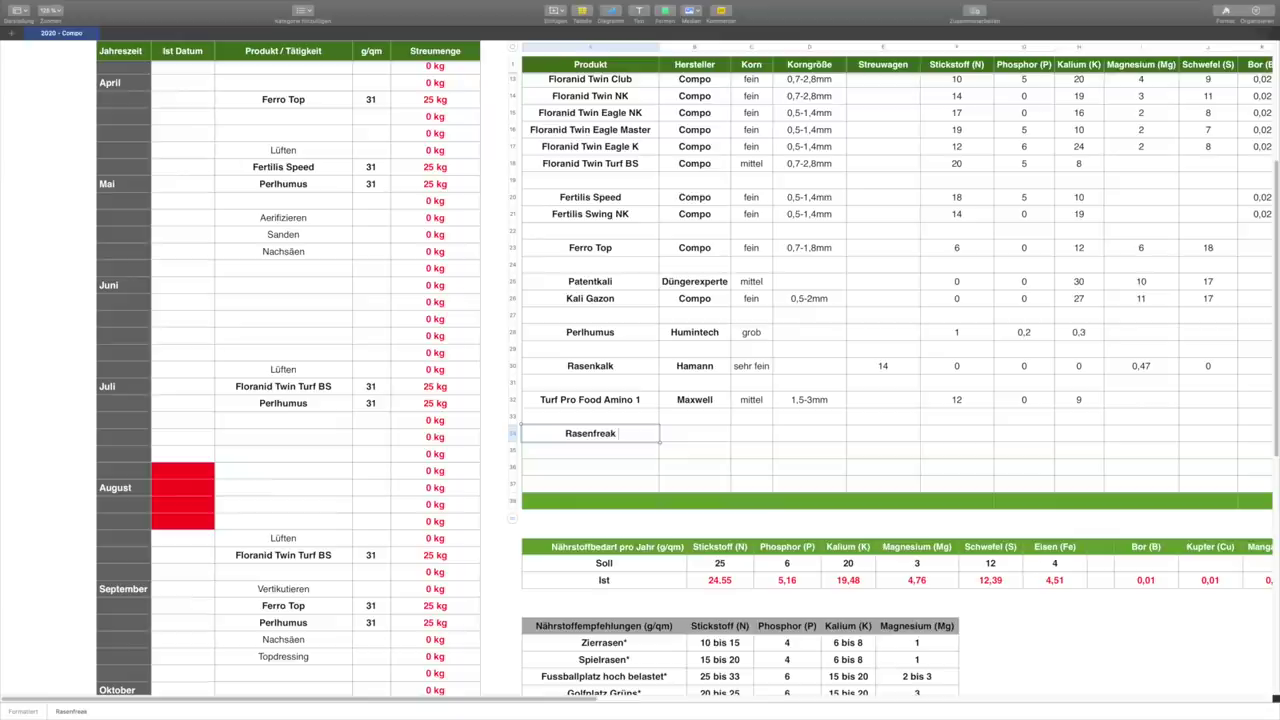
{"action": "type", "text": " Dünger"}
{"action": "key", "text": "Return"}
- Enter AK as the Hersteller and Fein as the Korn for Rasenfreak Dünger
{"action": "left_click", "coordinate": [694, 436]}
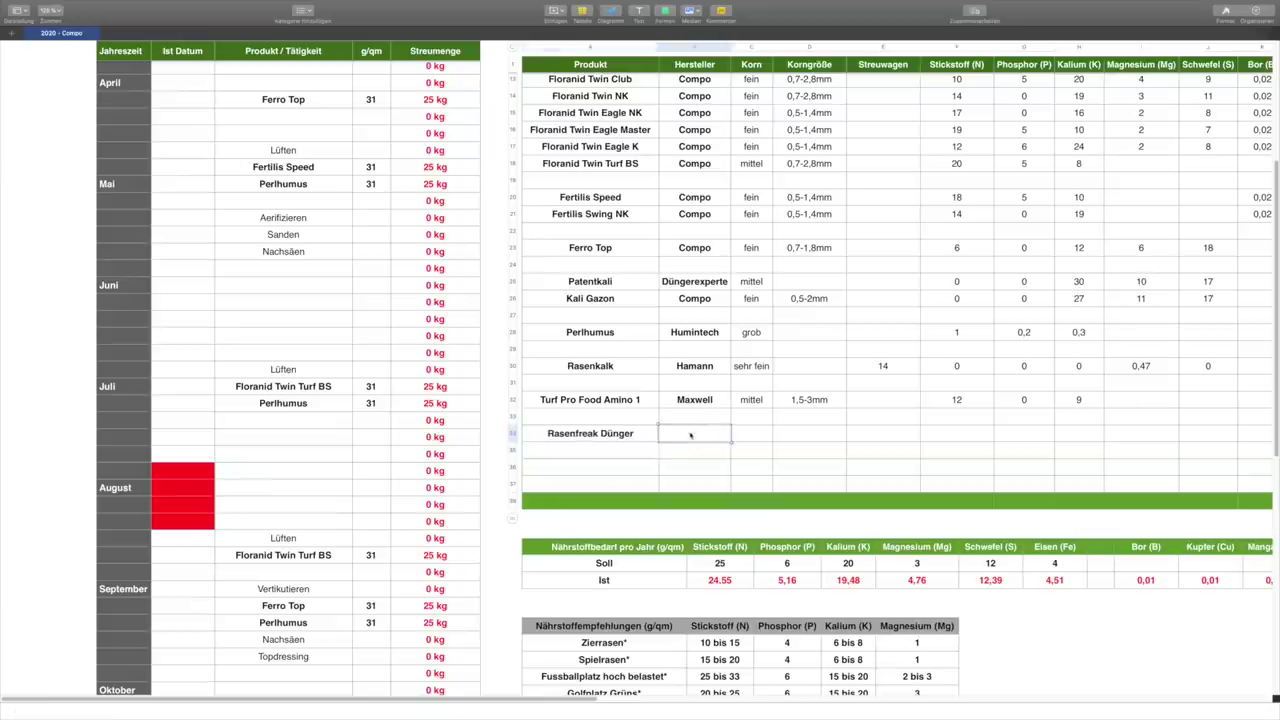
{"action": "type", "text": "AK"}
{"action": "key", "text": "Tab"}
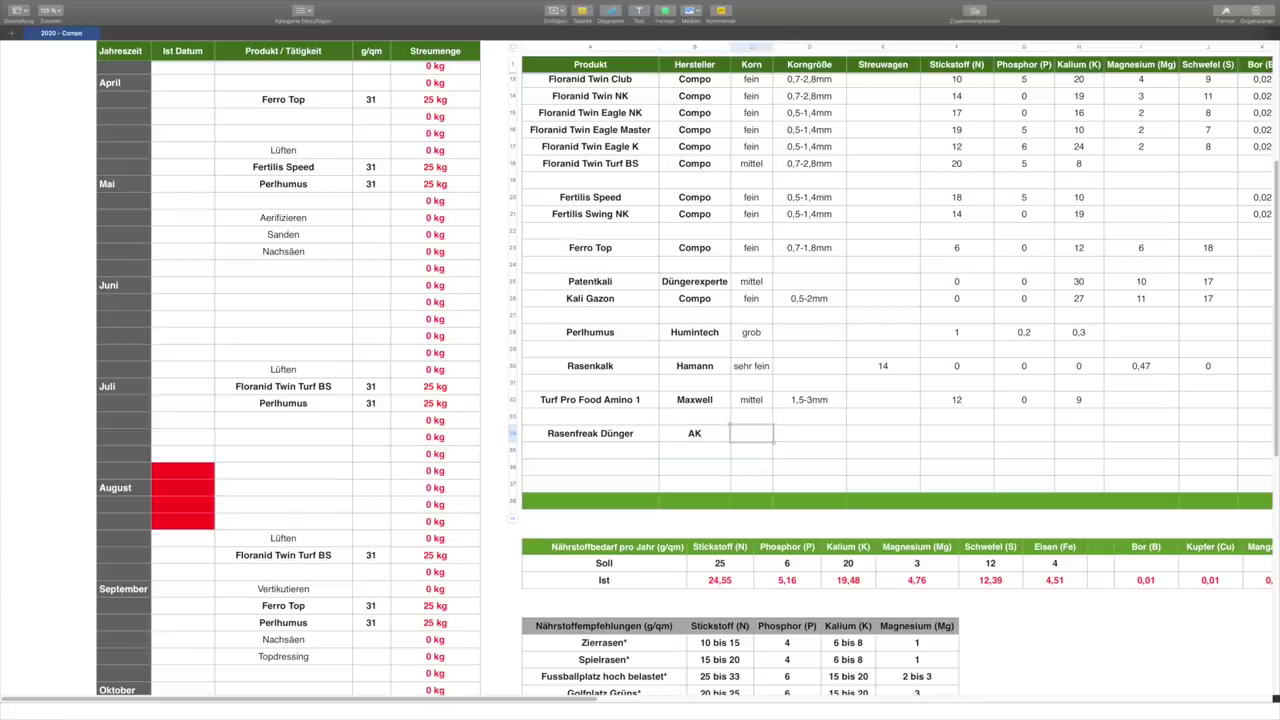
{"action": "type", "text": "feine"}
{"action": "key", "text": "Return"}
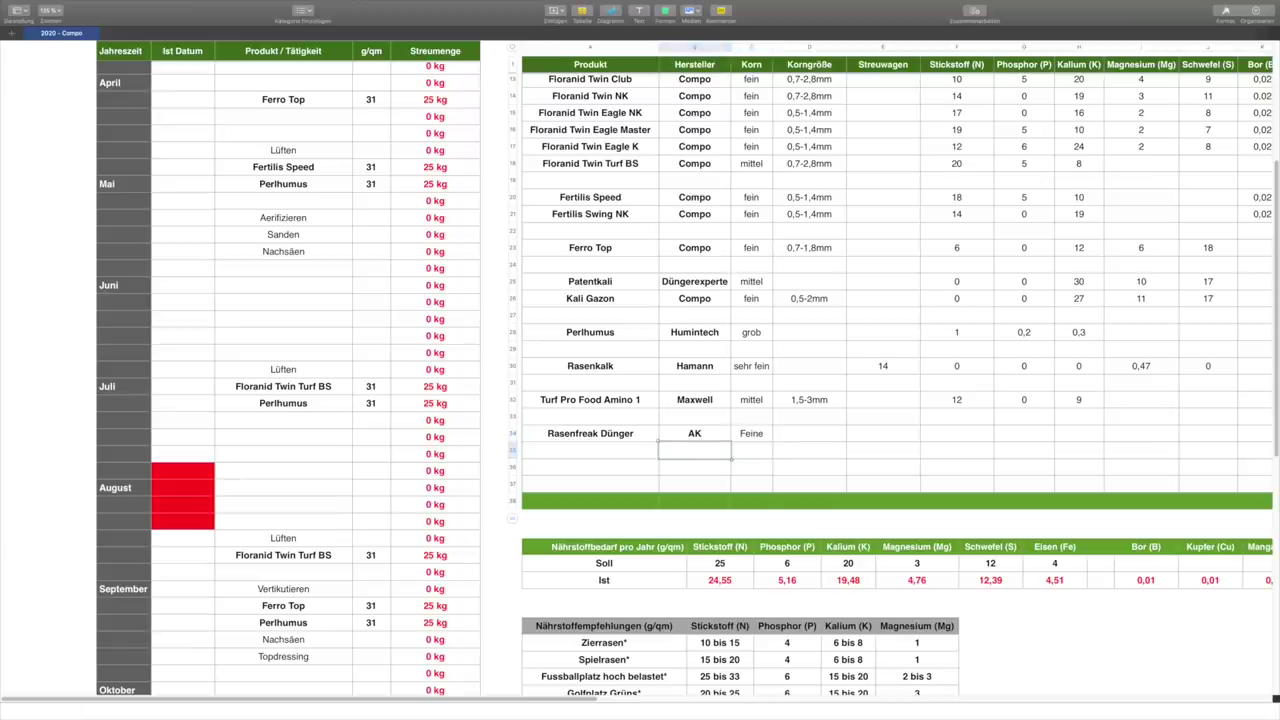
{"action": "left_click", "coordinate": [760, 432]}
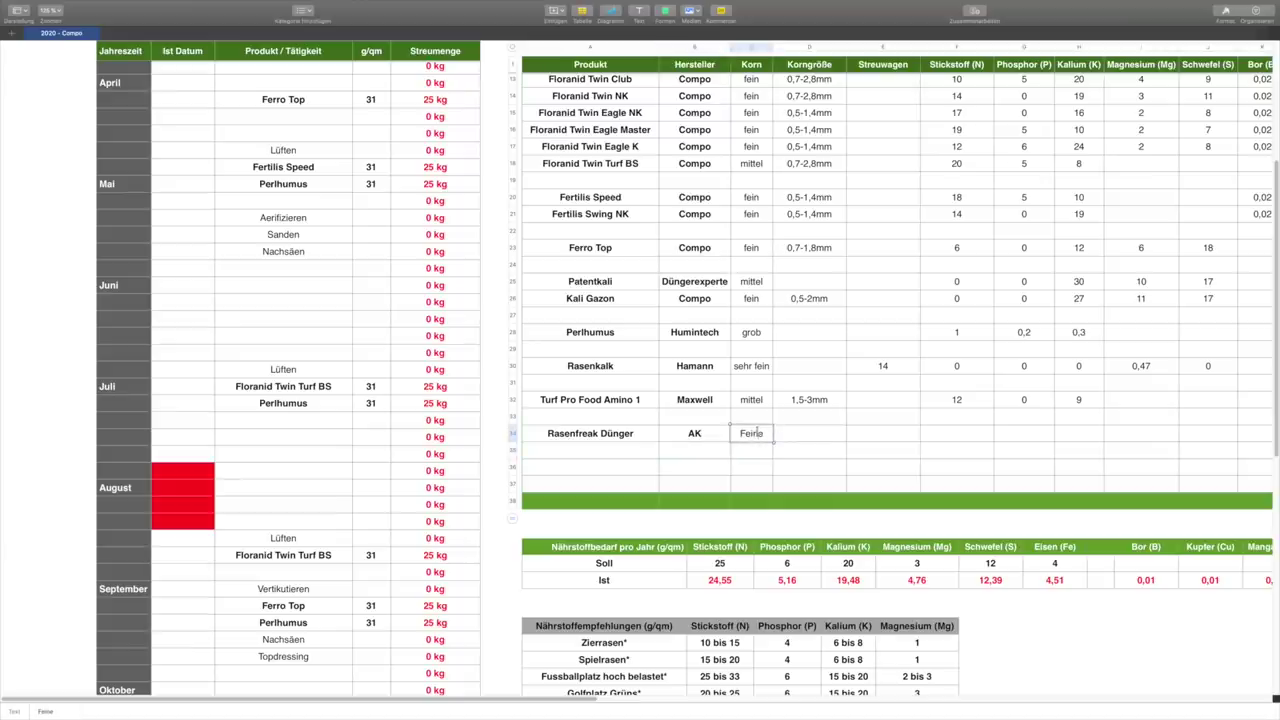
{"action": "left_click", "coordinate": [757, 432]}
{"action": "type", "text": "fein"}
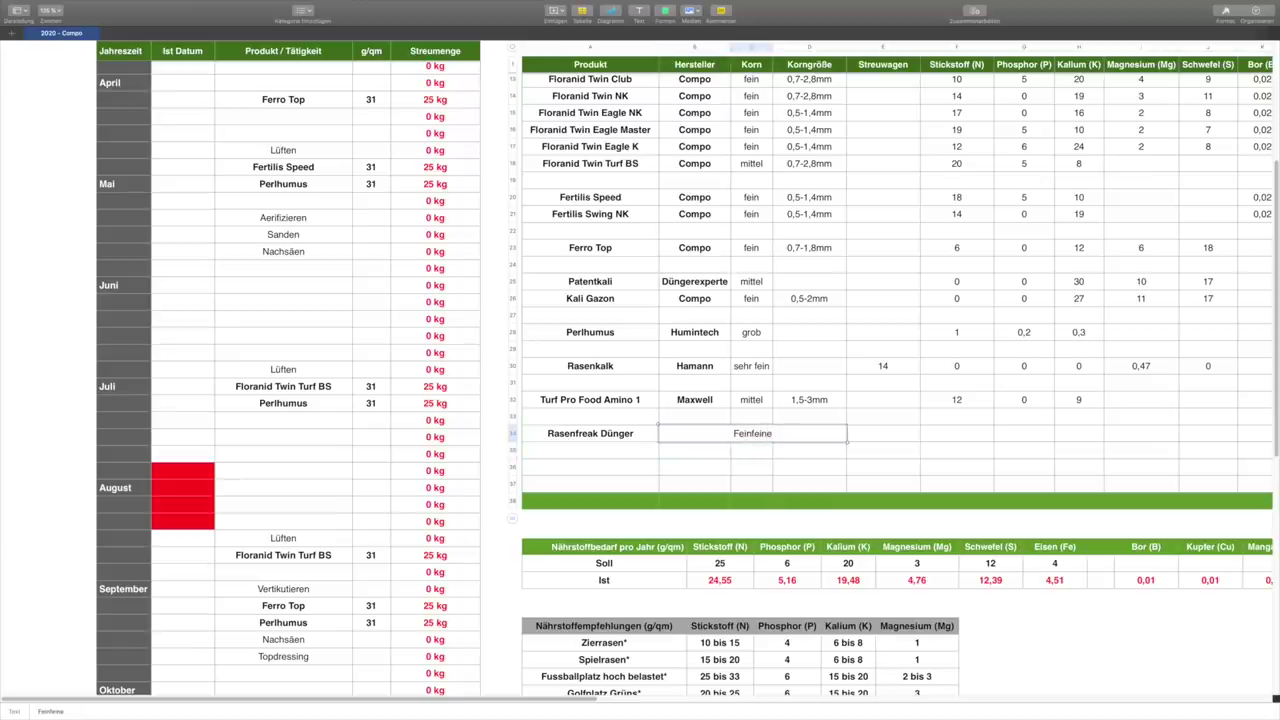
{"action": "left_click_drag", "start_coordinate": [776, 434], "coordinate": [708, 434]}
{"action": "type", "text": "fein"}
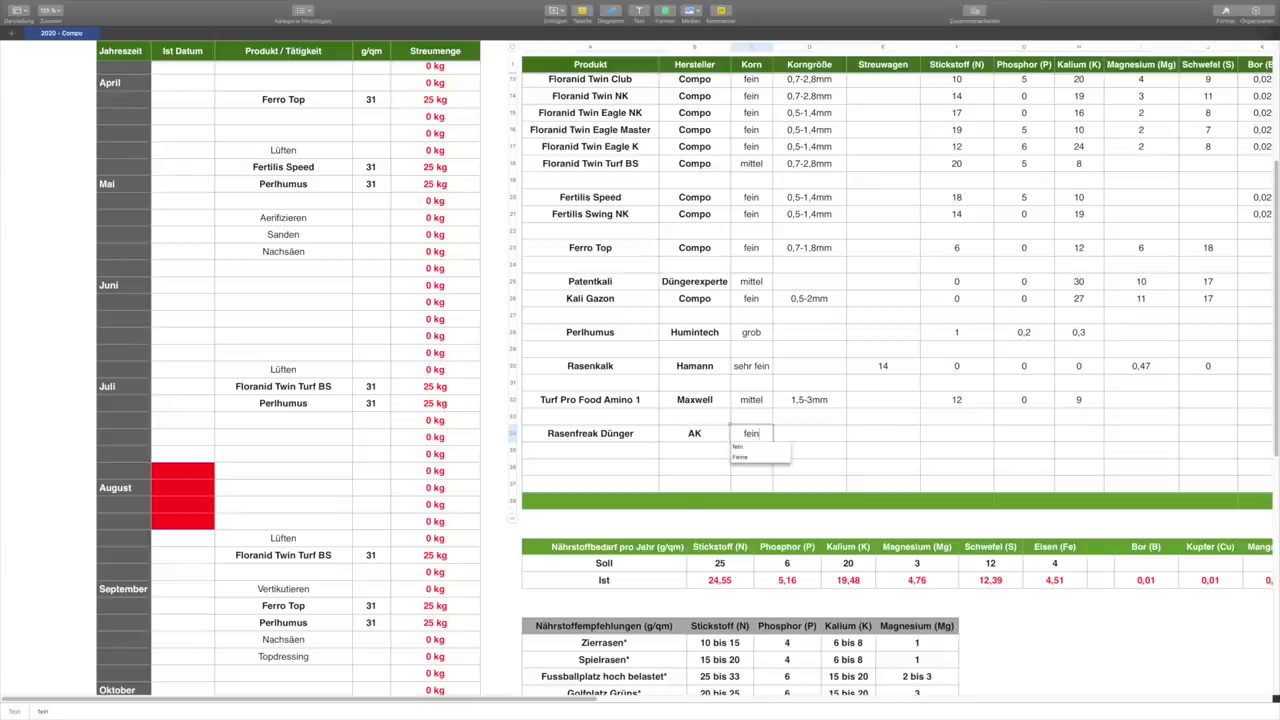
- Set the Korngröße of Rasenfreak Dünger to 0,7-1,4mm
{"action": "left_click", "coordinate": [813, 436]}
{"action": "type", "text": "0"}
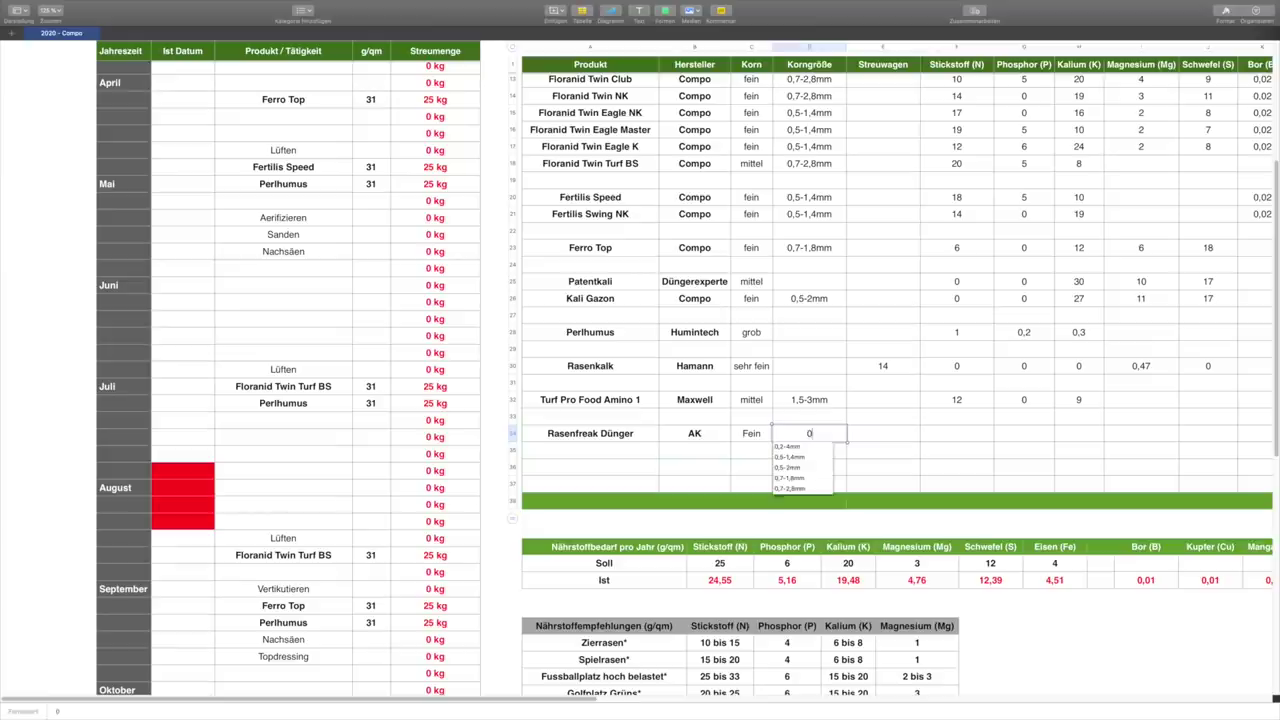
{"action": "type", "text": ",7-1,4mm"}
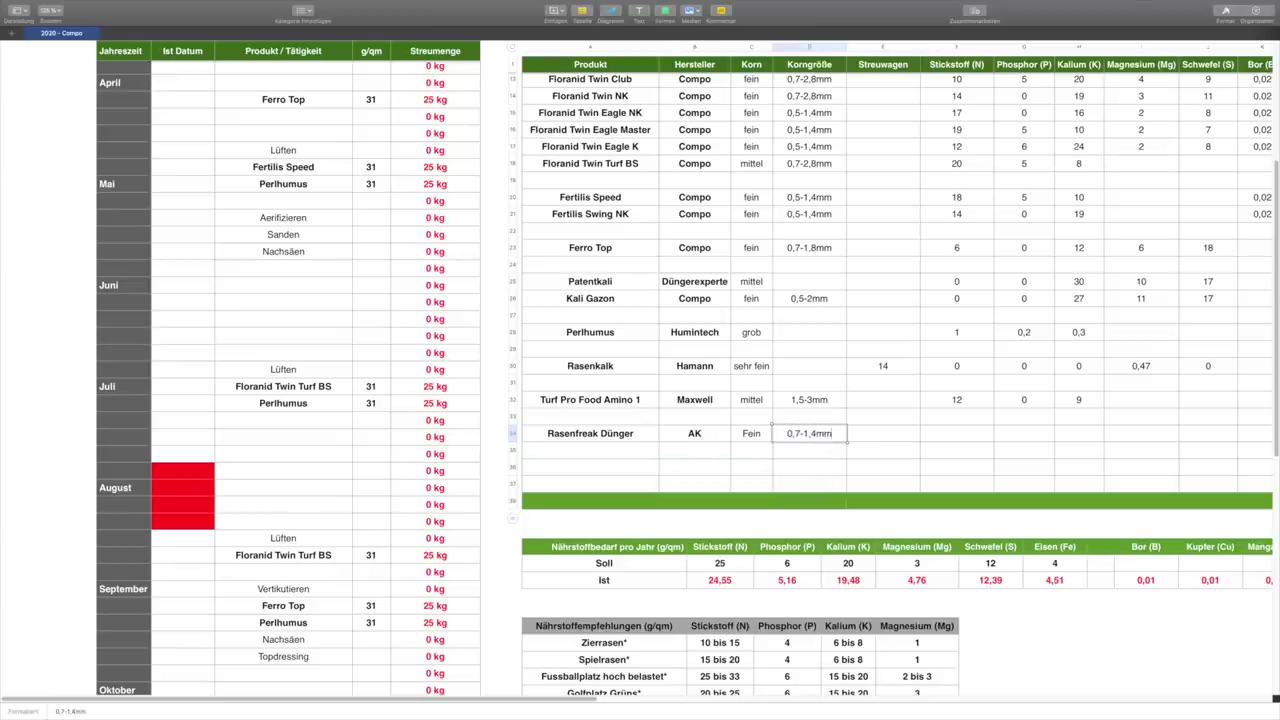
{"action": "key", "text": "Return"}
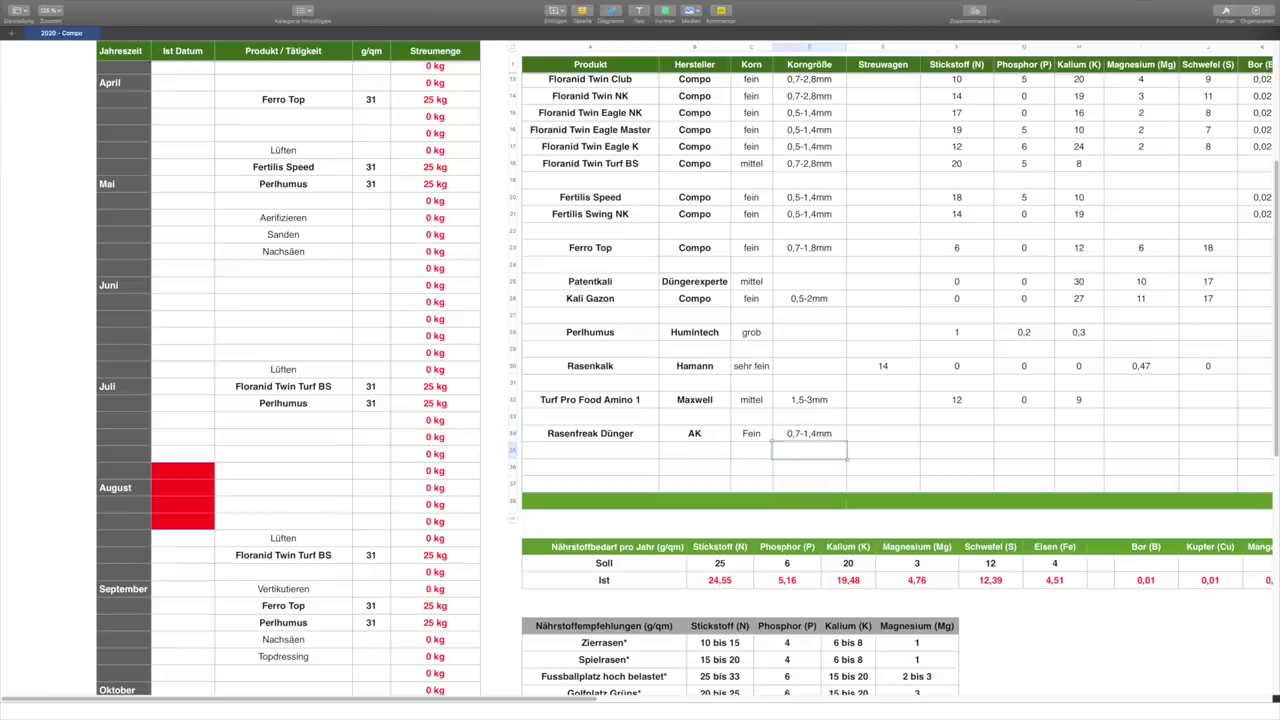
- Enter Stickstoff 30, Phosphor 8 and Kalium 20 for Rasenfreak Dünger, leaving its Streuwagen value empty
{"action": "key", "text": "Up"}
{"action": "key", "text": "Right"}
{"action": "key", "text": "Right"}
{"action": "key", "text": "Left"}
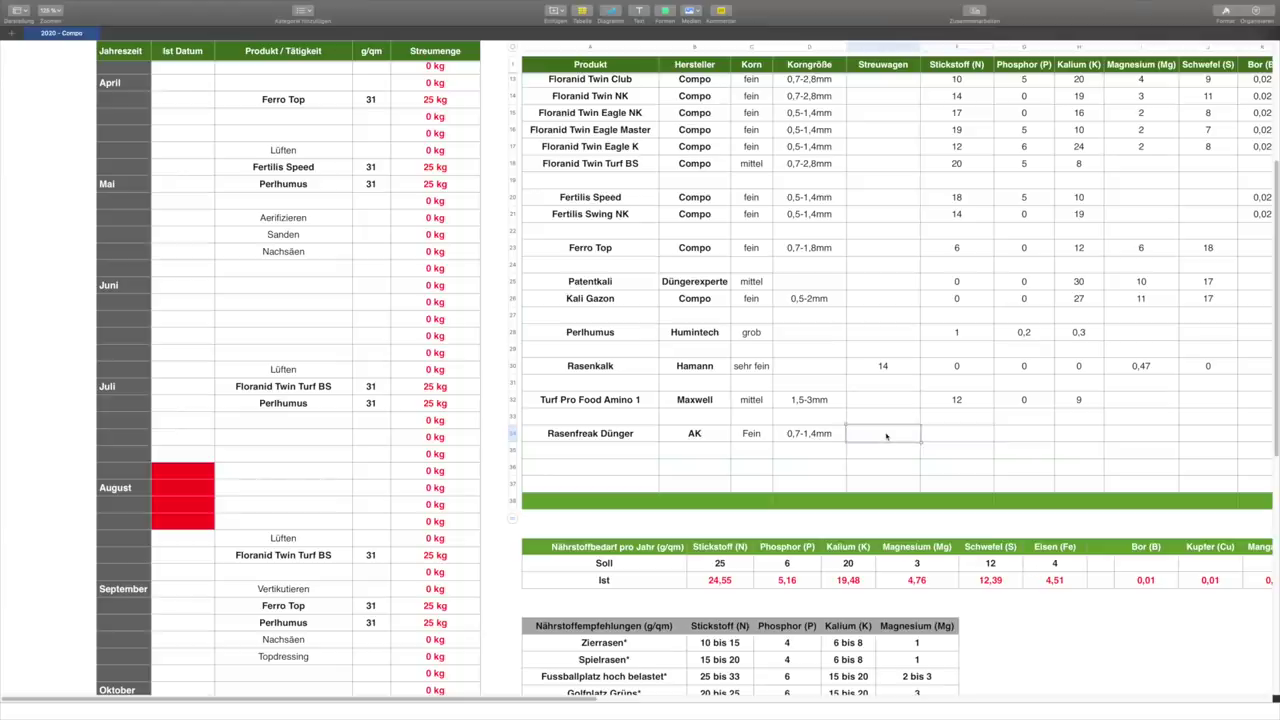
{"action": "key", "text": "Right"}
{"action": "type", "text": "30"}
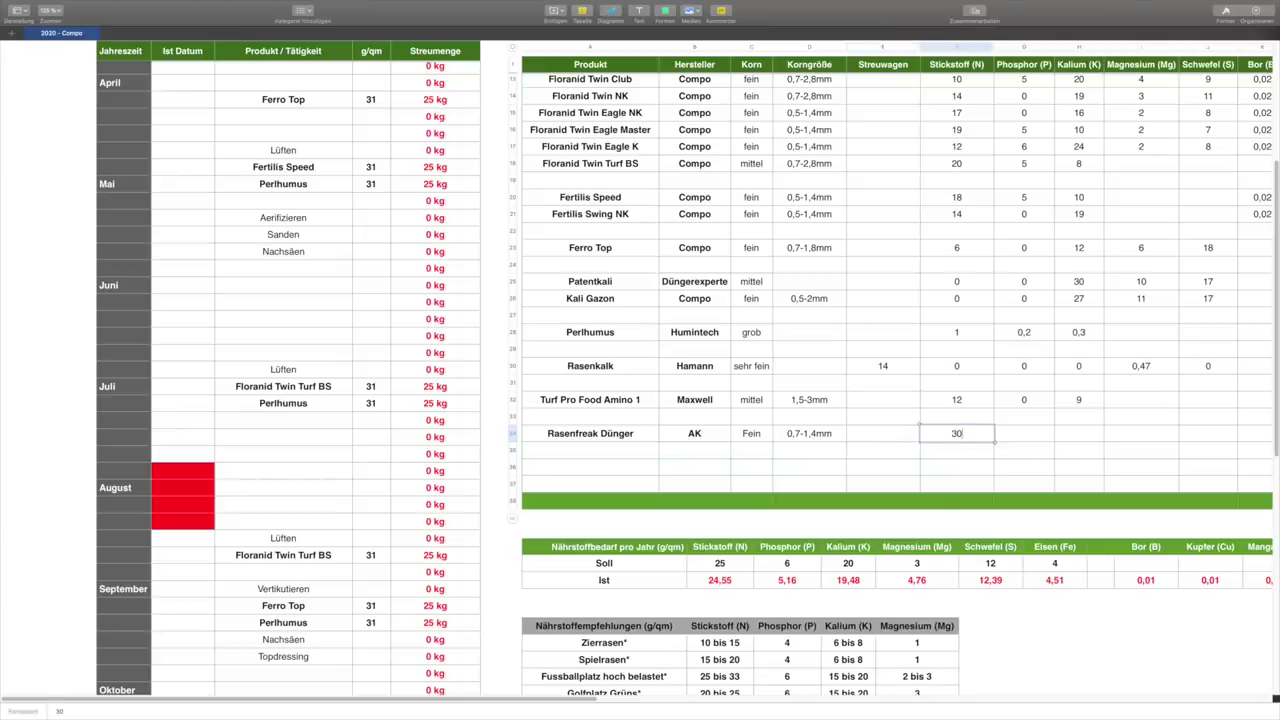
{"action": "key", "text": "Tab"}
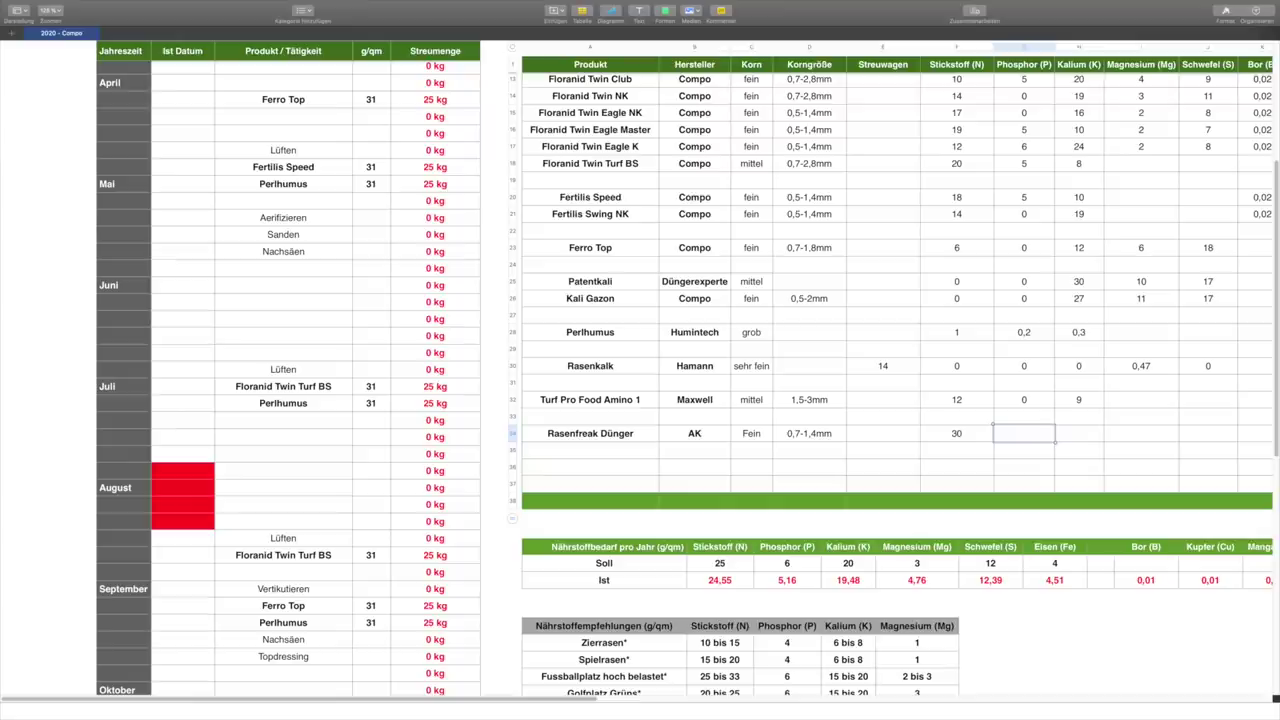
{"action": "type", "text": "8"}
{"action": "key", "text": "Tab"}
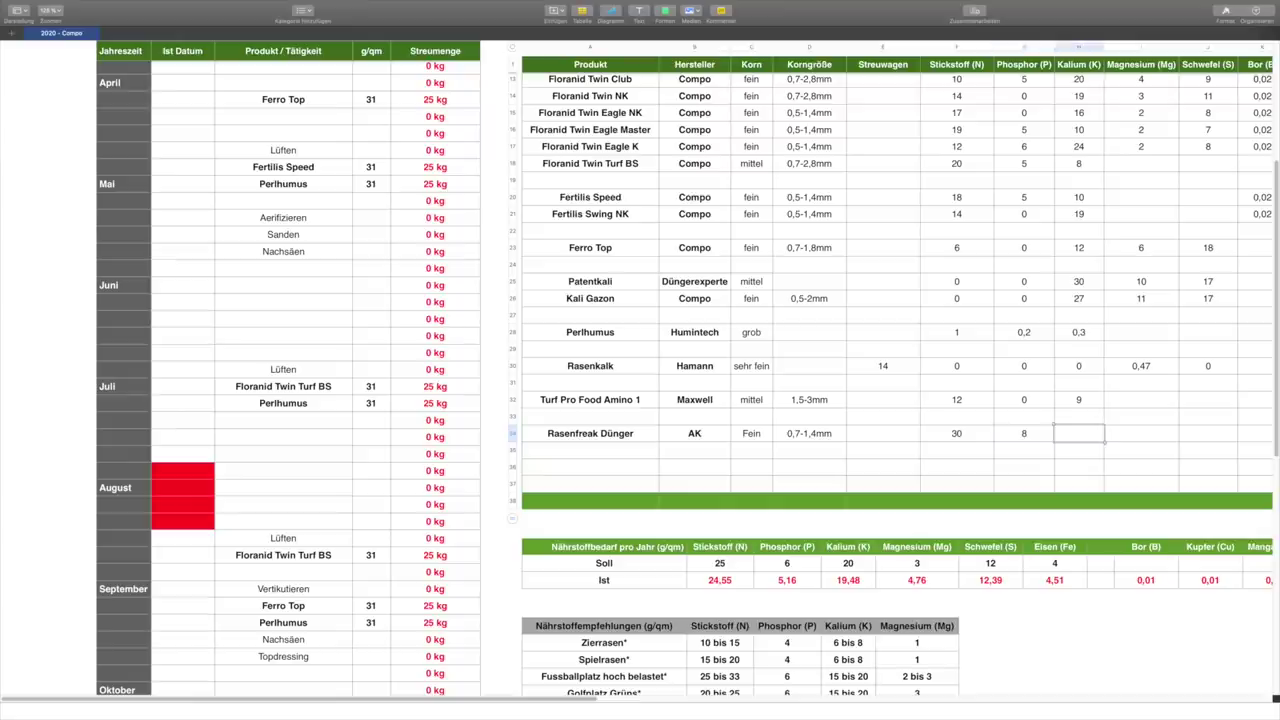
{"action": "type", "text": "20"}
{"action": "key", "text": "Tab"}
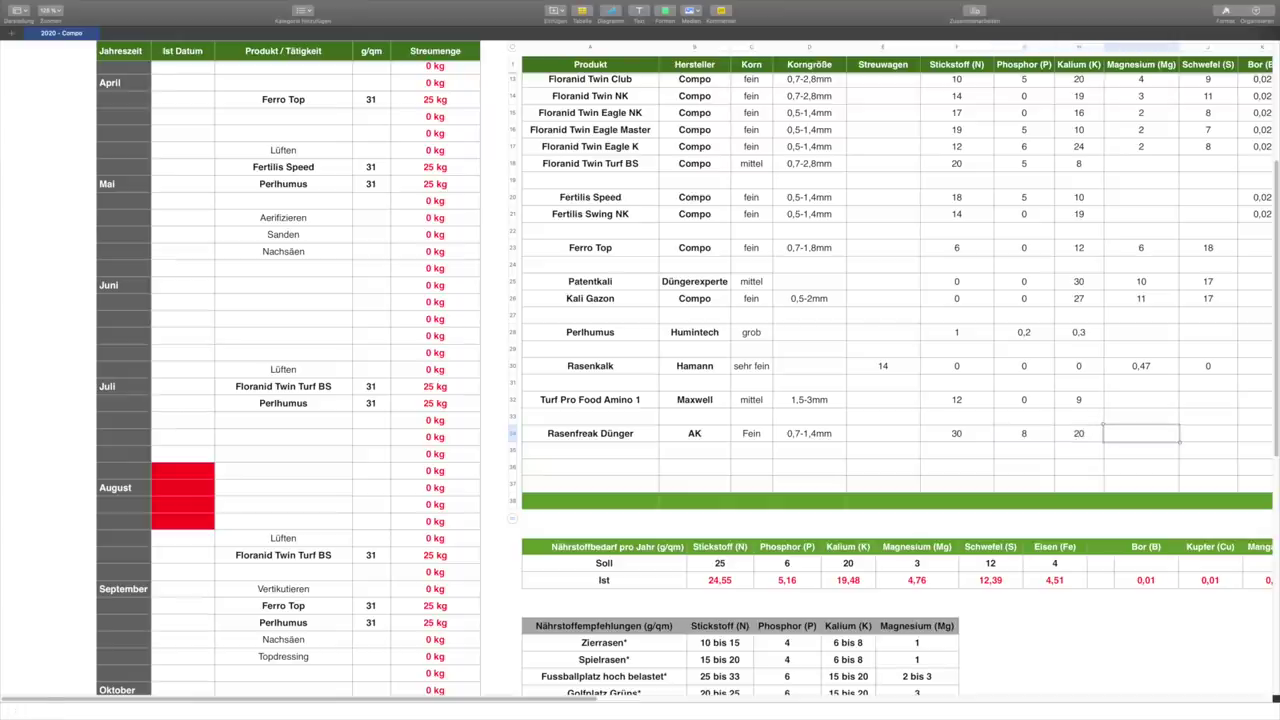
- Enter Magnesium 5, Schwefel 10 and Eisen 2 for Rasenfreak Dünger, leaving Bor and Kupfer empty
{"action": "type", "text": "5"}
{"action": "key", "text": "Tab"}
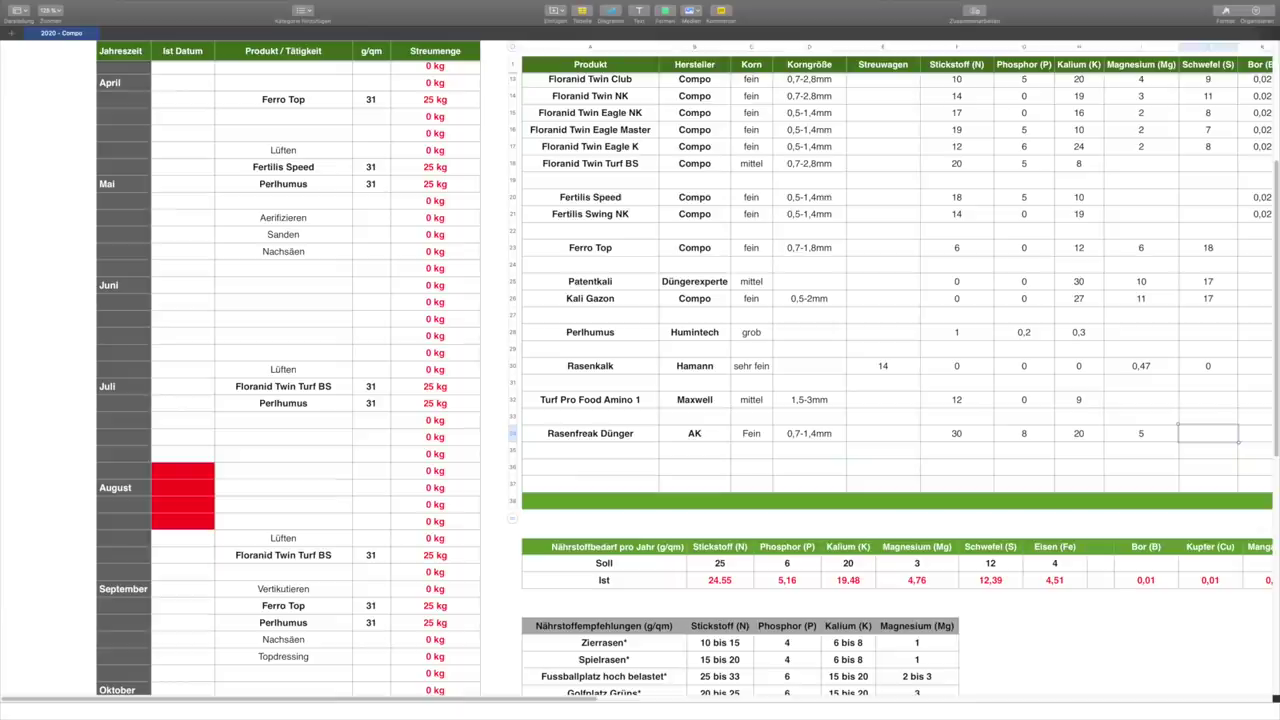
{"action": "type", "text": "10"}
{"action": "key", "text": "Tab"}
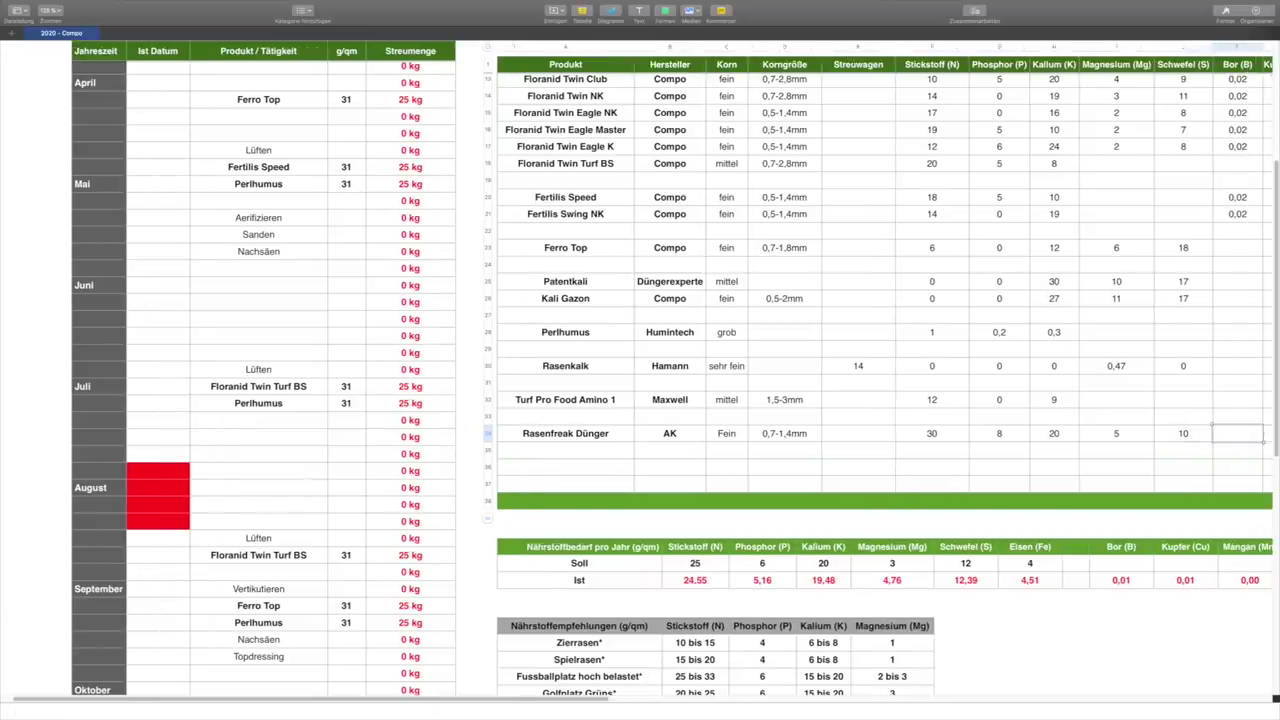
{"action": "key", "text": "Tab"}
{"action": "type", "text": "2"}
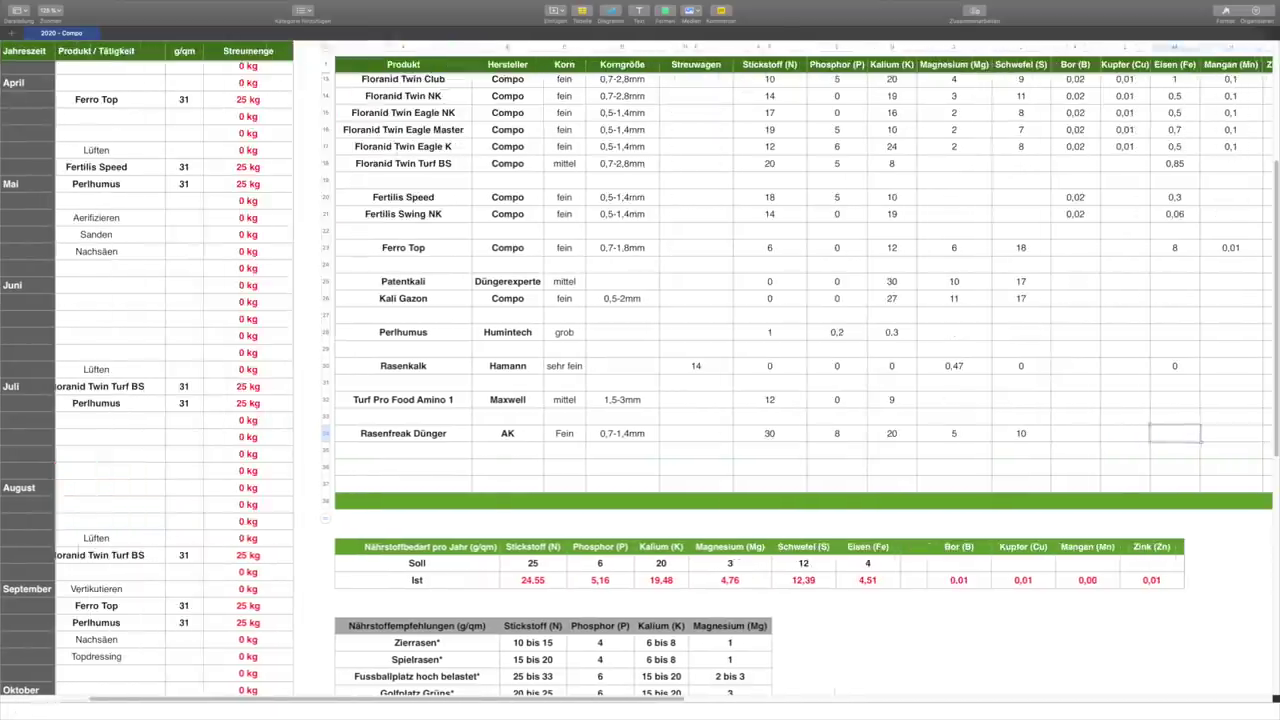
{"action": "key", "text": "Return"}
{"action": "left_click", "coordinate": [1231, 450]}
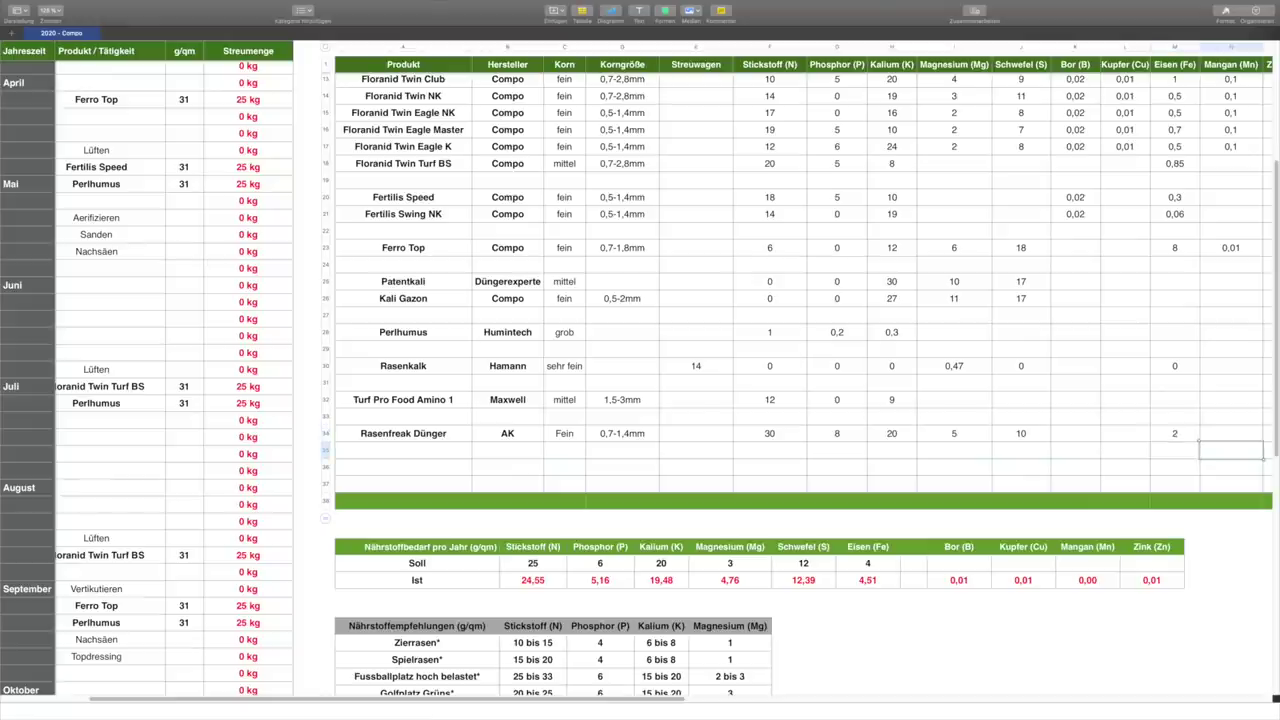
- Replace Basatop Fair in the März section of the yearly plan with Rasenfreak Dünger from the product list
{"action": "scroll", "coordinate": [660, 370], "scroll_direction": "right", "scroll_amount": 2}
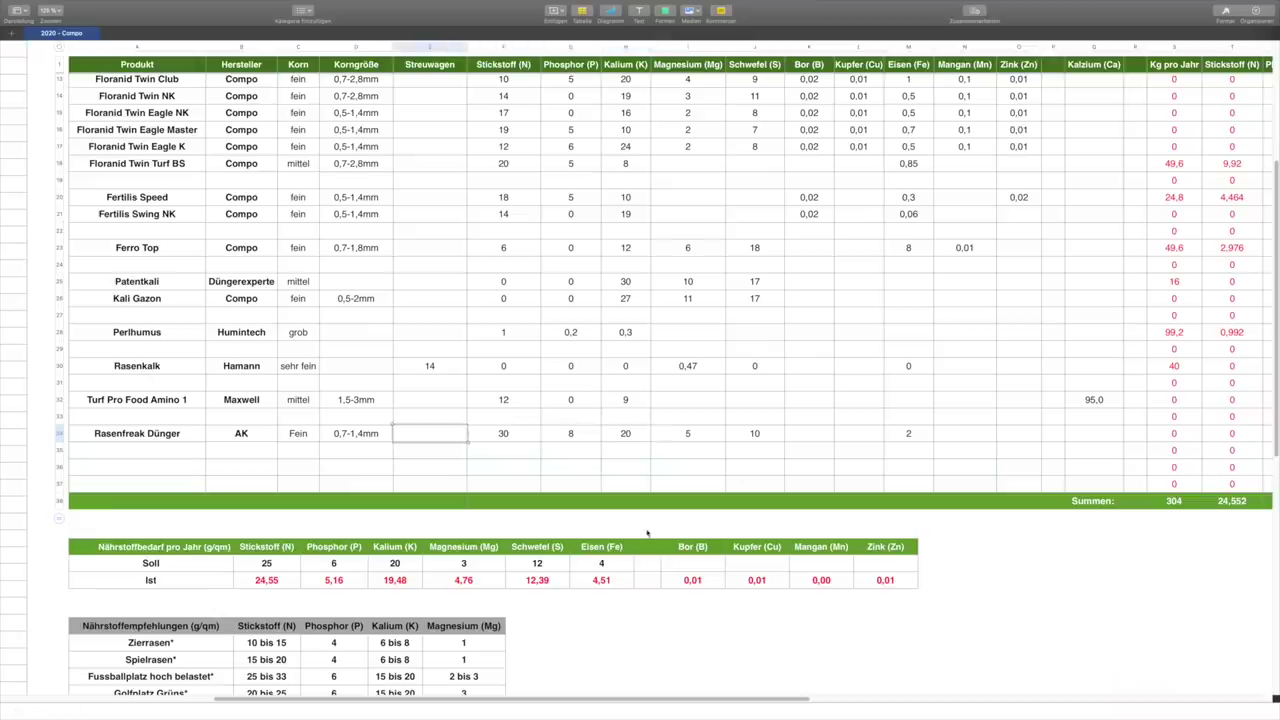
{"action": "scroll", "coordinate": [647, 533], "scroll_direction": "left", "scroll_amount": 5}
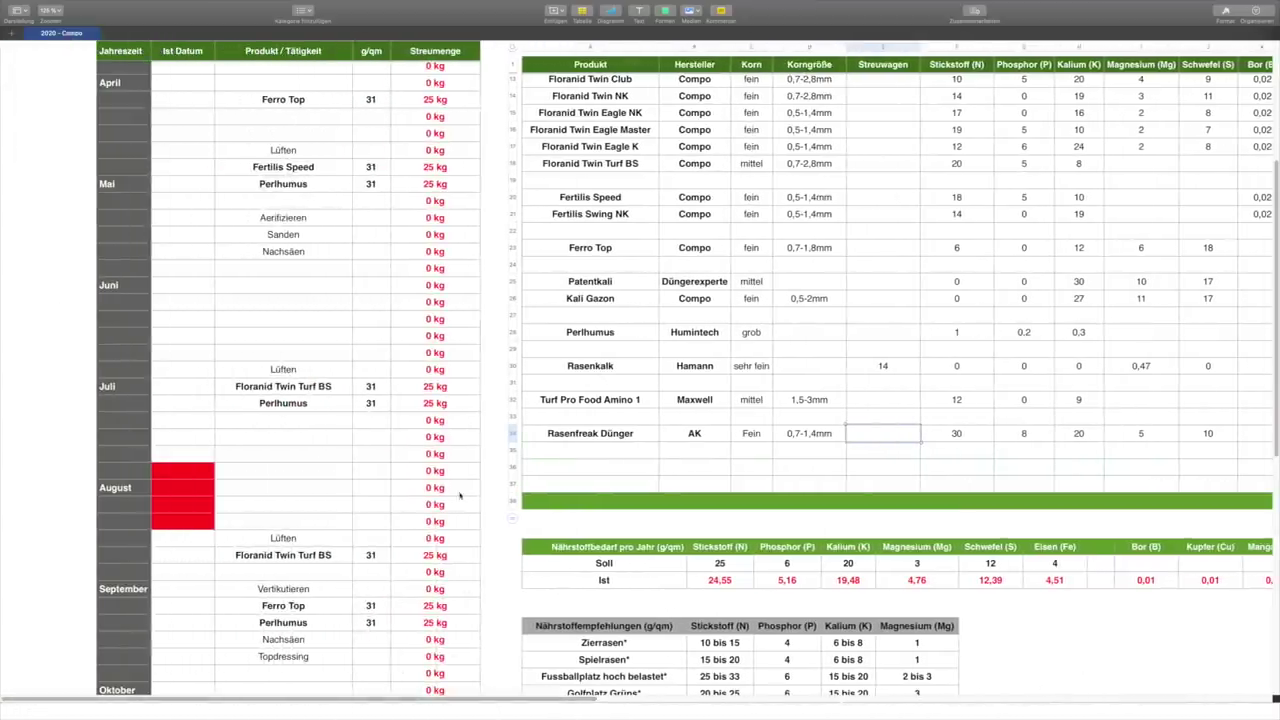
{"action": "left_click", "coordinate": [567, 435]}
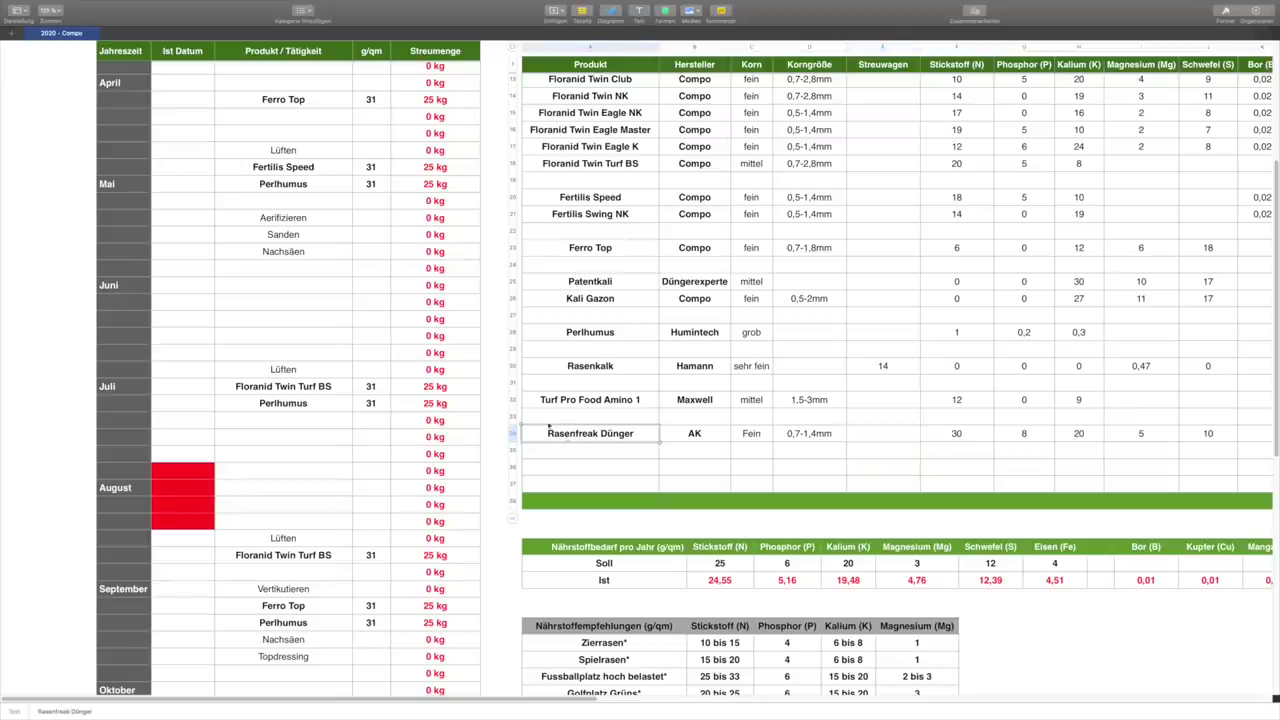
{"action": "scroll", "coordinate": [301, 276], "scroll_direction": "up", "scroll_amount": 5}
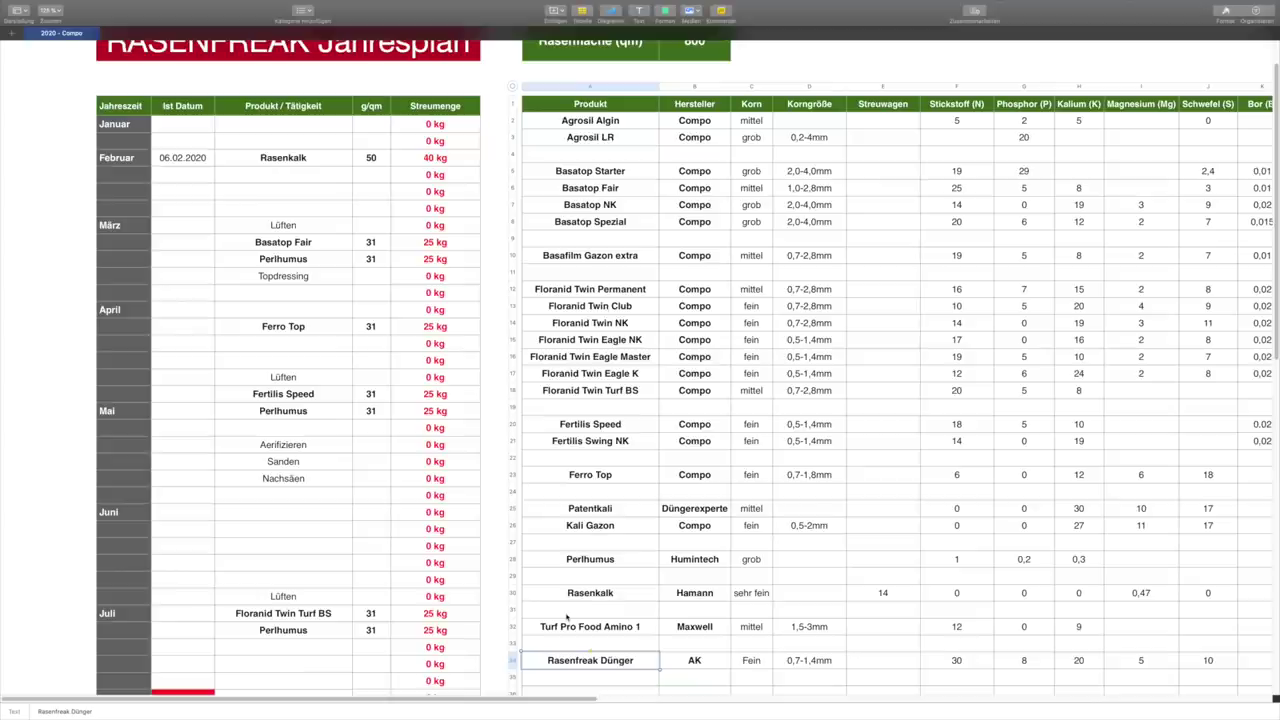
{"action": "left_click", "coordinate": [306, 249]}
{"action": "type", "text": "Rasenfreak Dünger"}
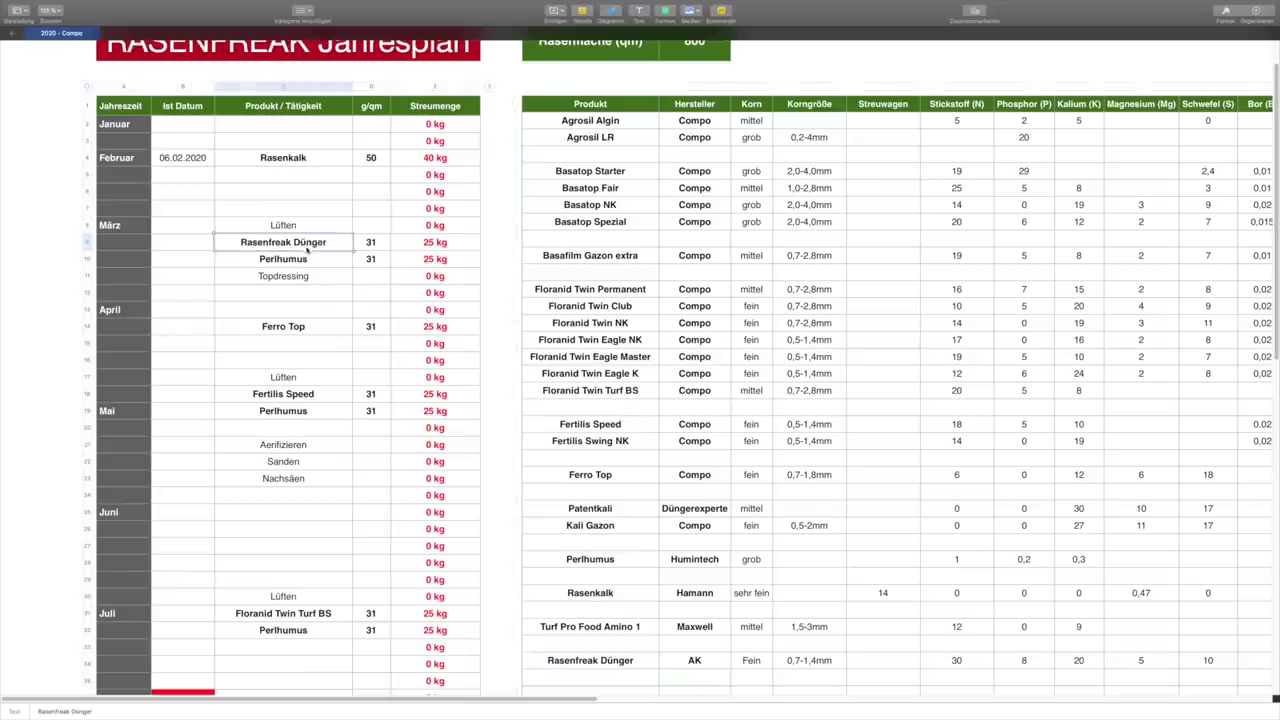
- Replace Fertilis Speed in the April section and Floranid Twin Turf BS in the Juli section with Rasenfreak Dünger
{"action": "left_click", "coordinate": [325, 398]}
{"action": "type", "text": "Rasenfreak Dünger"}
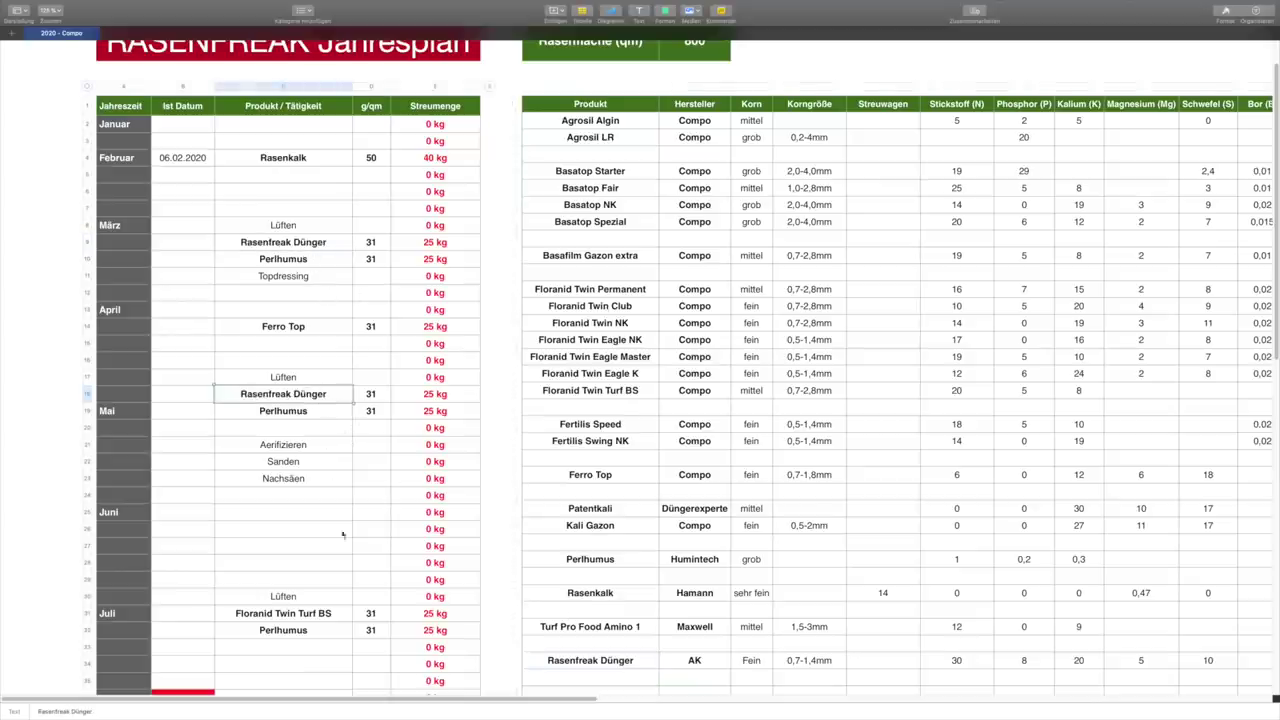
{"action": "double_click", "coordinate": [322, 613]}
{"action": "type", "text": "Rasenfreak Dünger"}
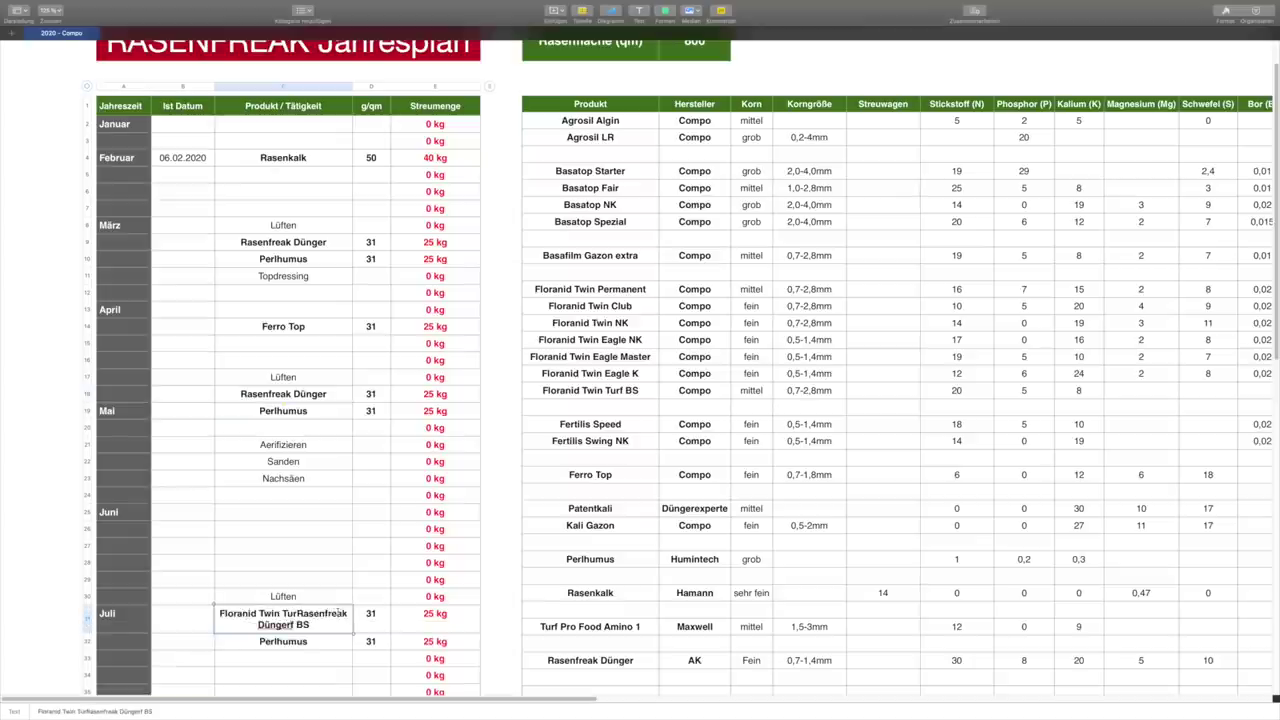
{"action": "left_click", "coordinate": [318, 616]}
{"action": "type", "text": "Rasenfreak Dünger"}
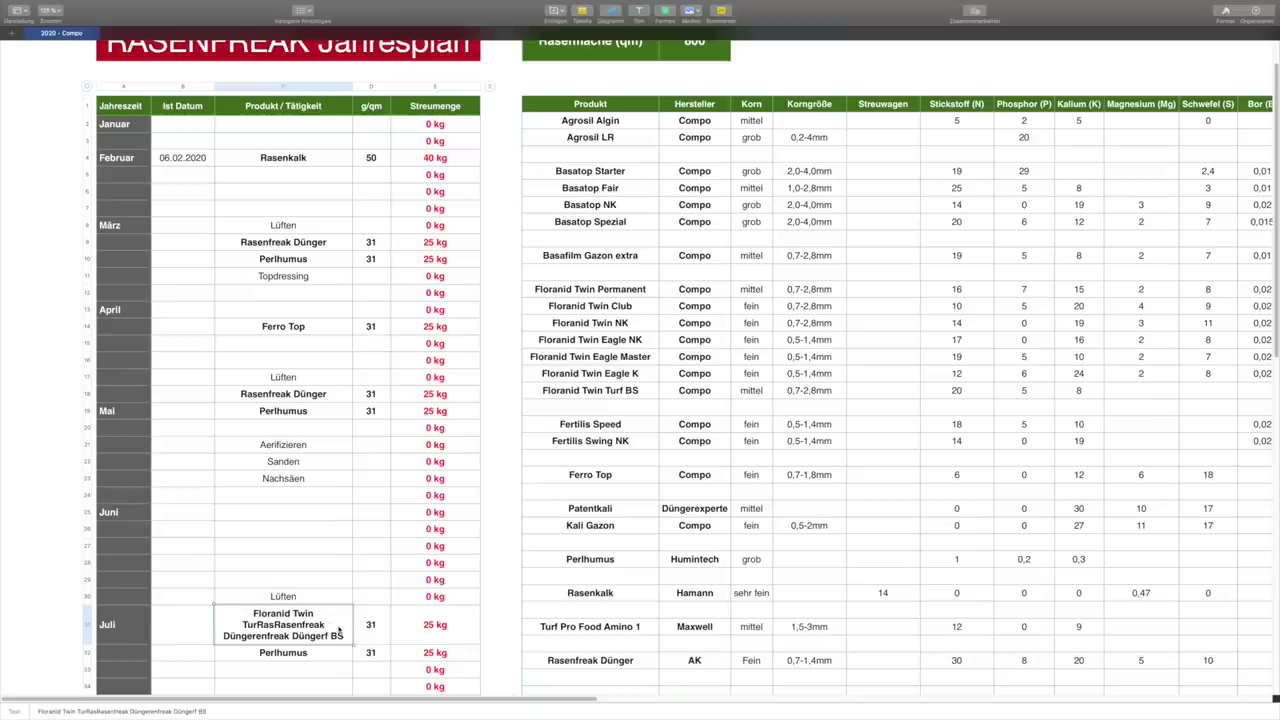
{"action": "key", "text": "Escape"}
- Replace Floranid Twin Turf BS in the August section of the yearly plan with Rasenfreak Dünger
{"action": "scroll", "coordinate": [330, 620], "scroll_direction": "down", "scroll_amount": 5}
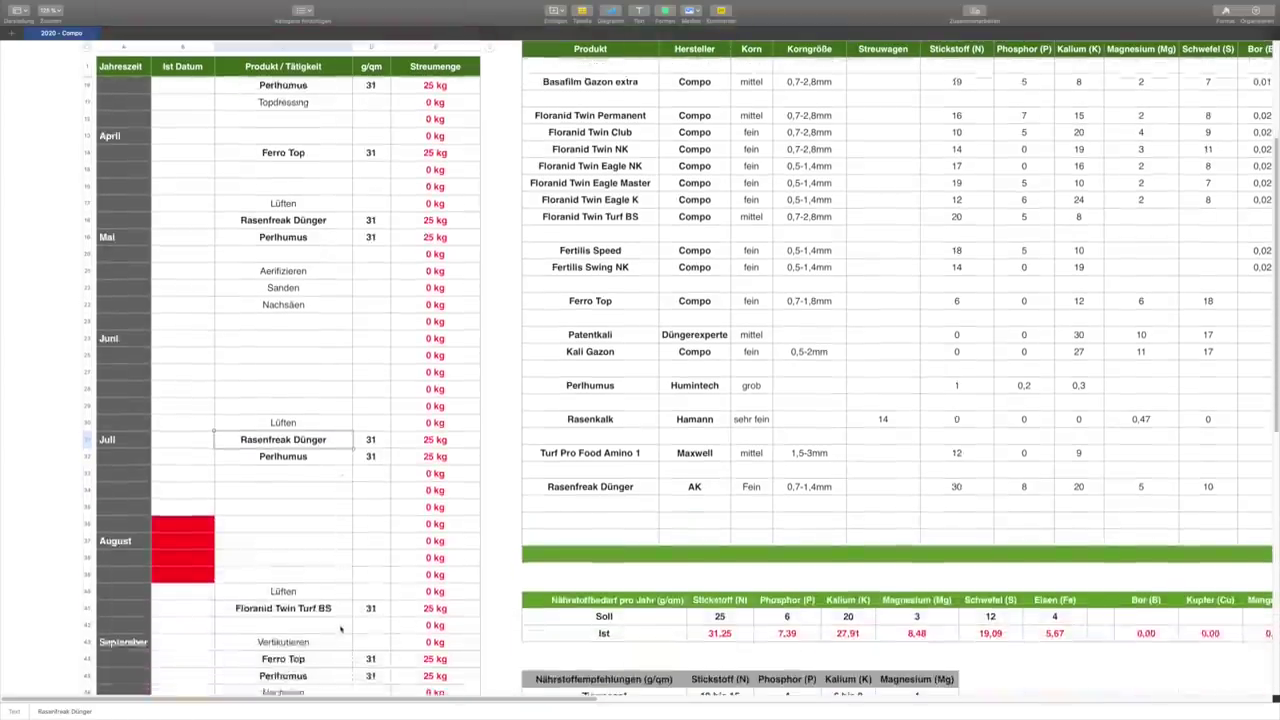
{"action": "type", "text": "Rasenfreak"}
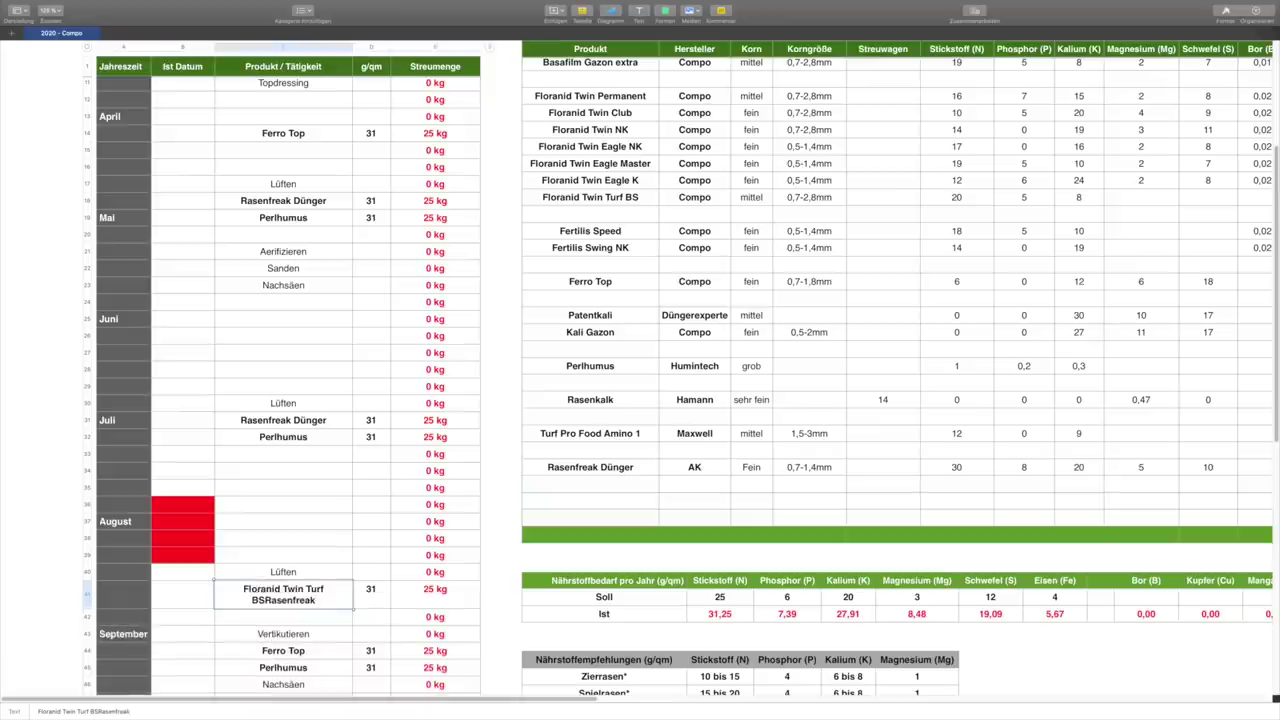
{"action": "key", "text": "super+a"}
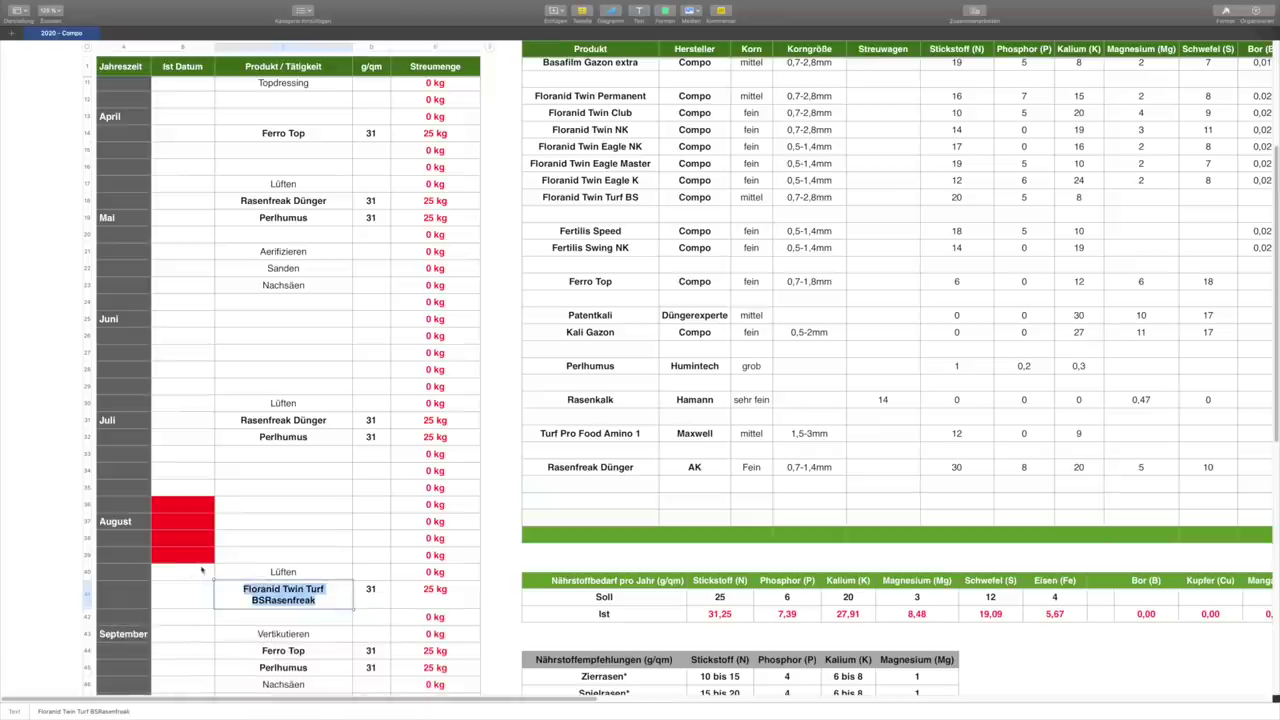
{"action": "type", "text": "Ras"}
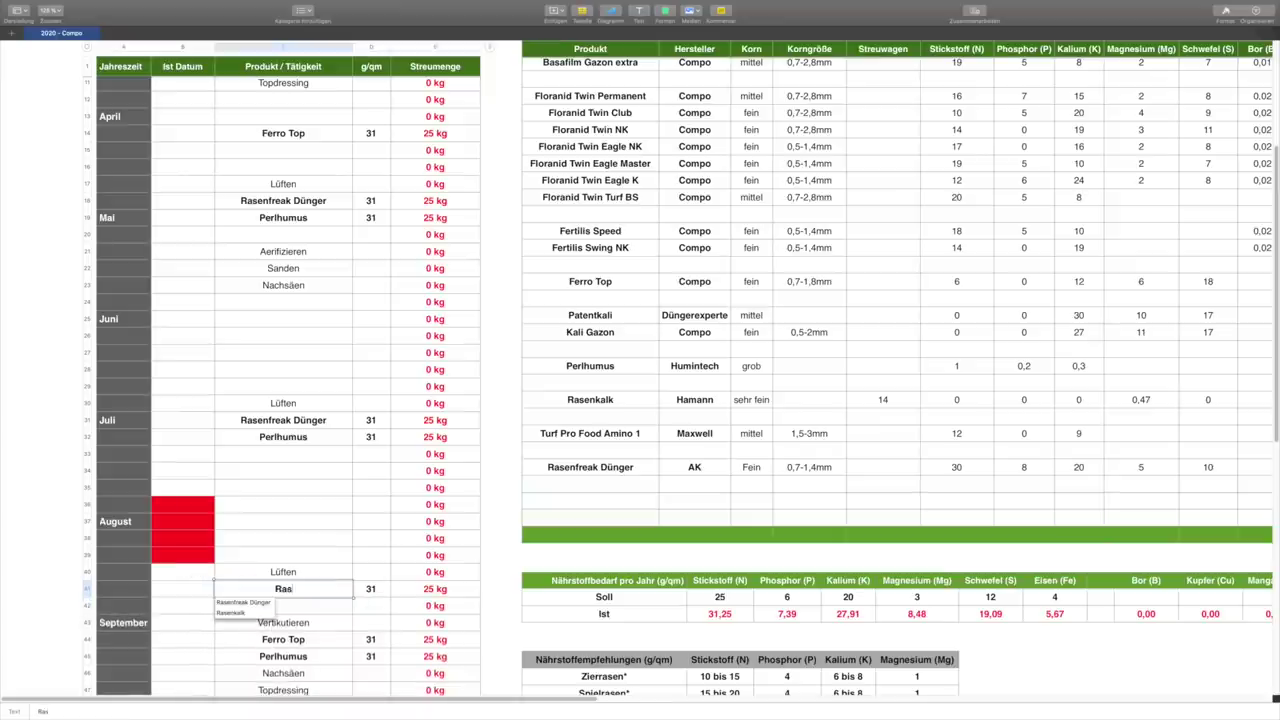
{"action": "type", "text": "enfre"}
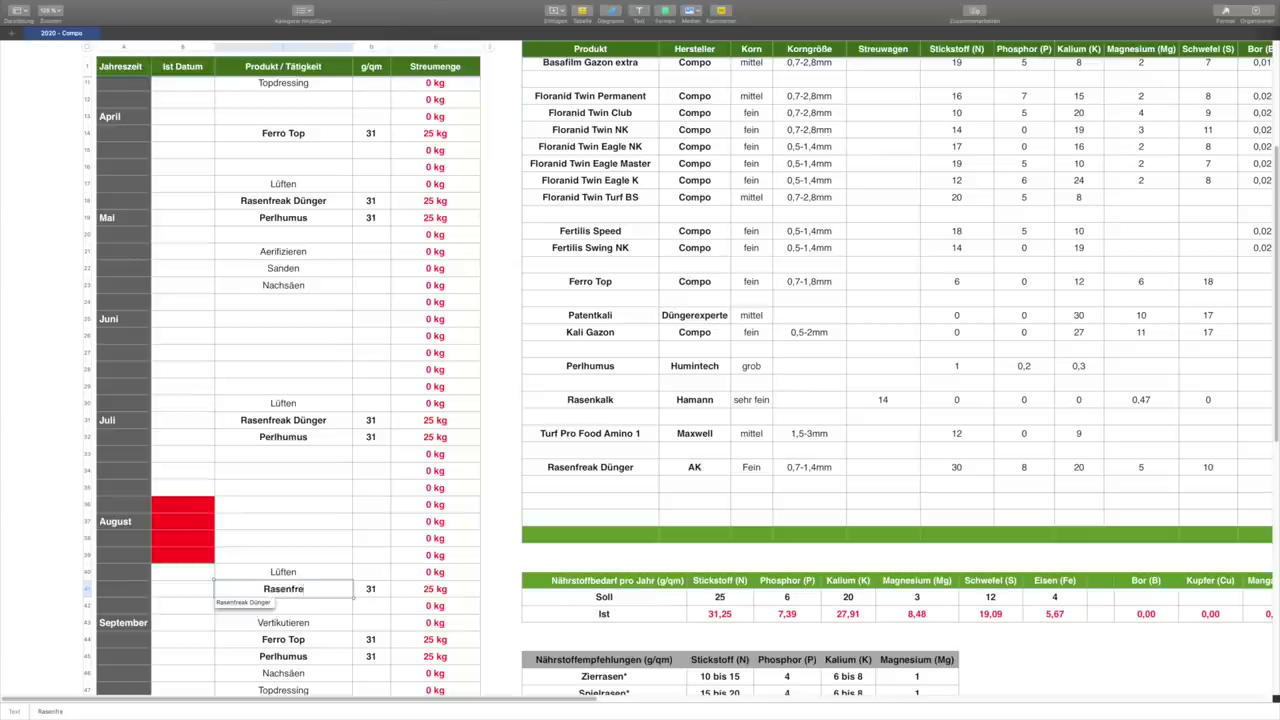
{"action": "type", "text": "ak Dünger"}
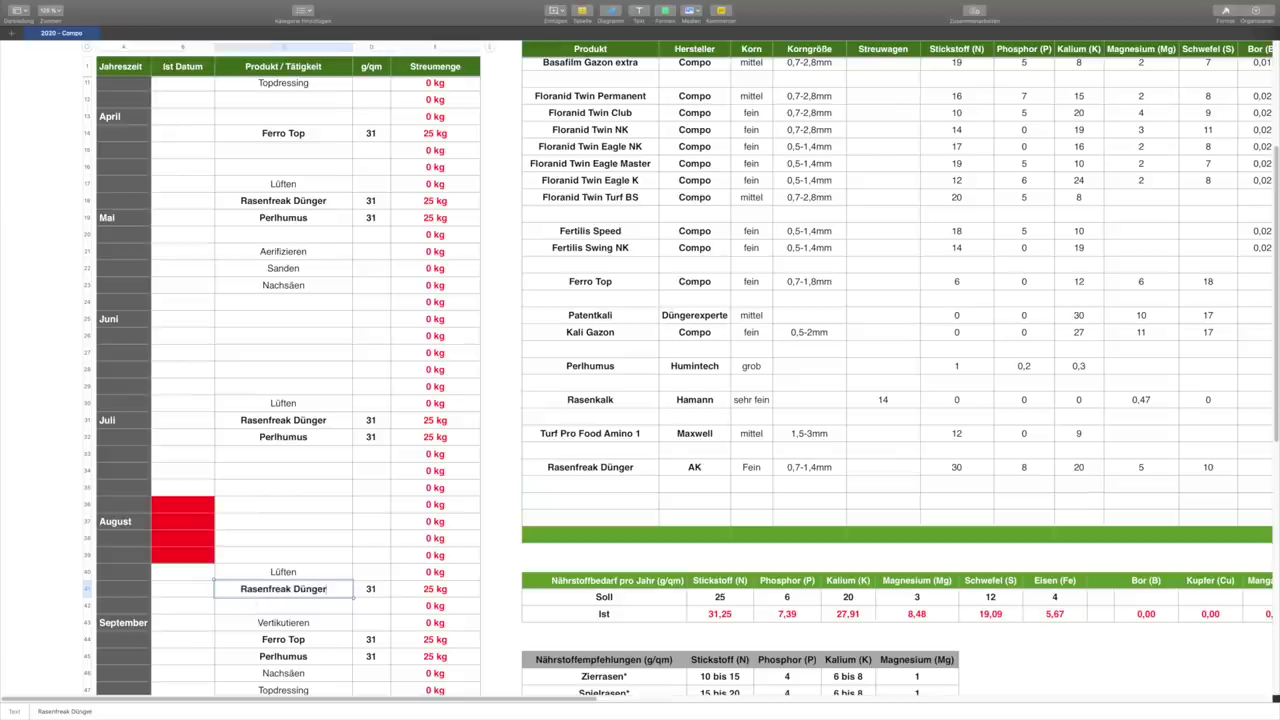
{"action": "key", "text": "Return"}
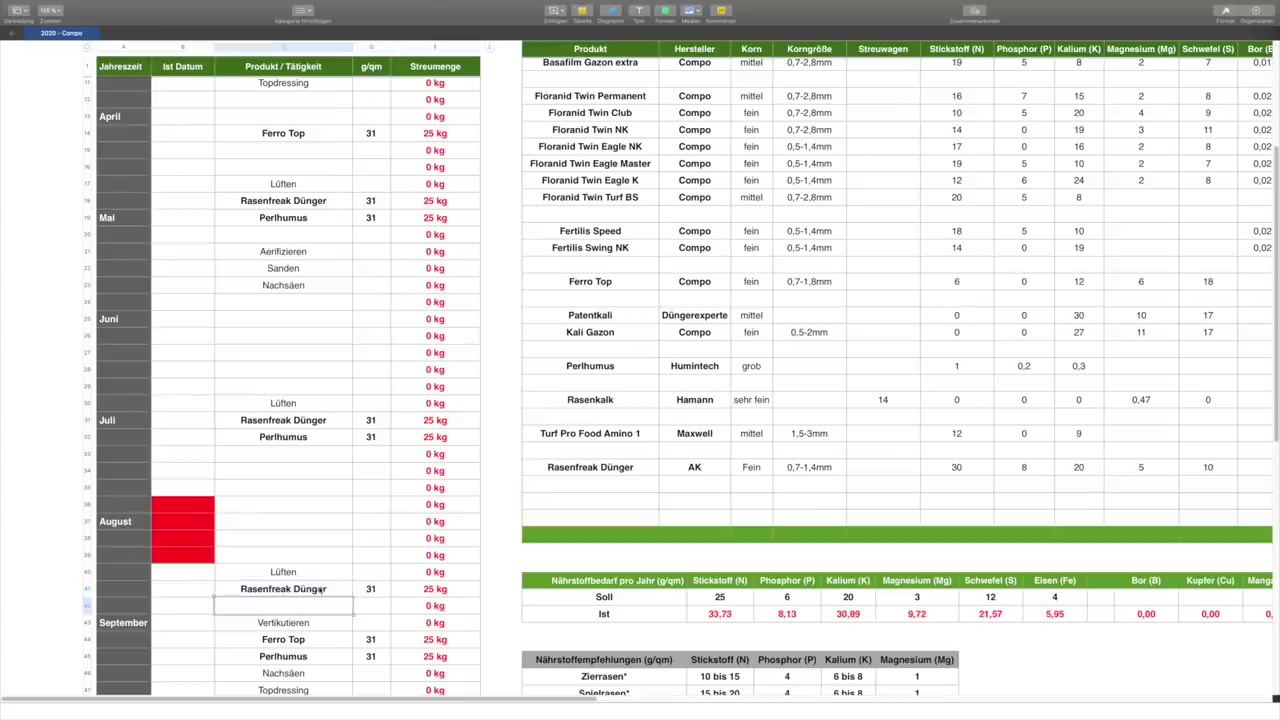
{"action": "left_click", "coordinate": [322, 590]}
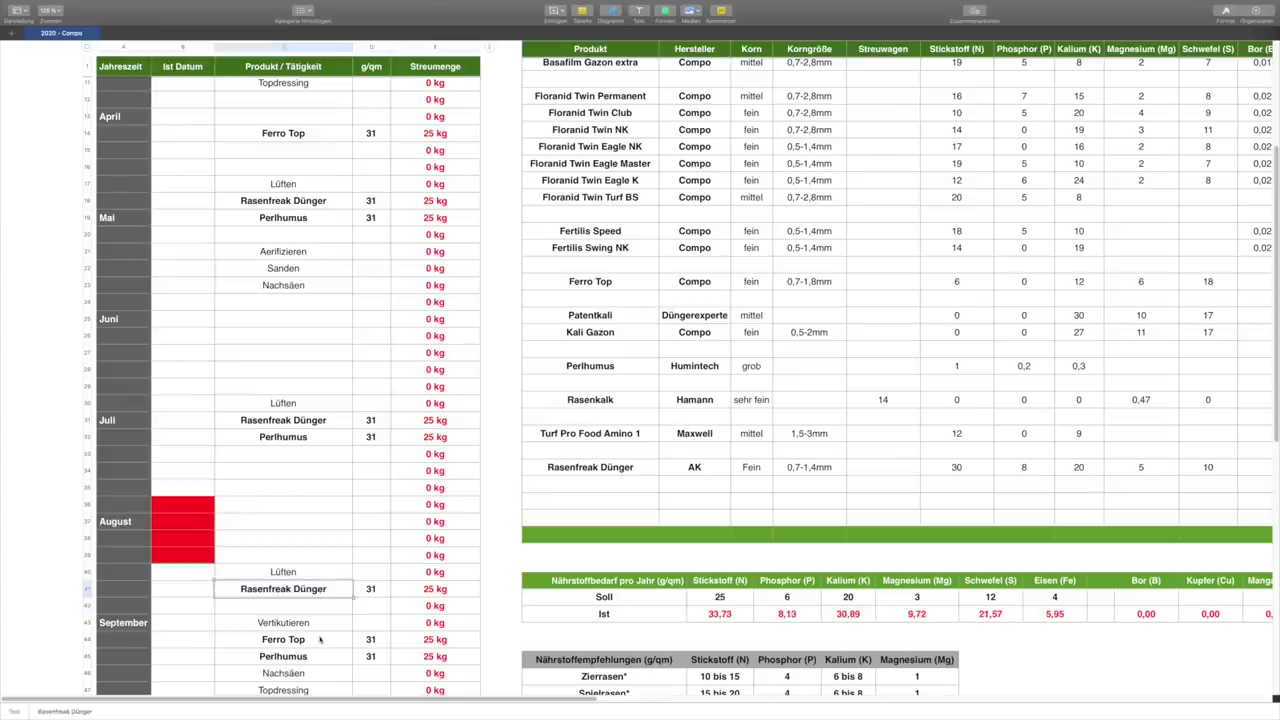
- Examine the yearly Soll/Ist nutrient table, the Nährstoffempfehlungen and the Soll/Ist chart below the product table
{"action": "scroll", "coordinate": [324, 640], "scroll_direction": "down", "scroll_amount": 3}
{"action": "scroll", "coordinate": [324, 630], "scroll_direction": "down", "scroll_amount": 5}
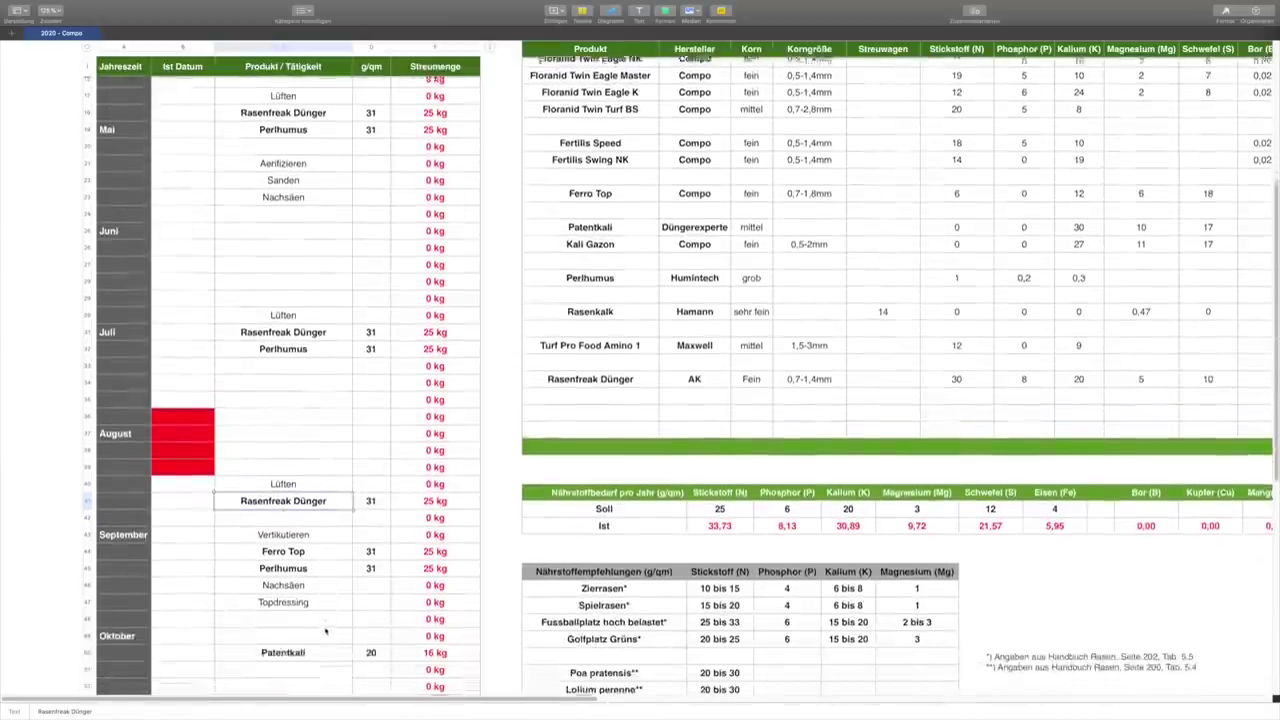
{"action": "scroll", "coordinate": [321, 627], "scroll_direction": "down", "scroll_amount": 3}
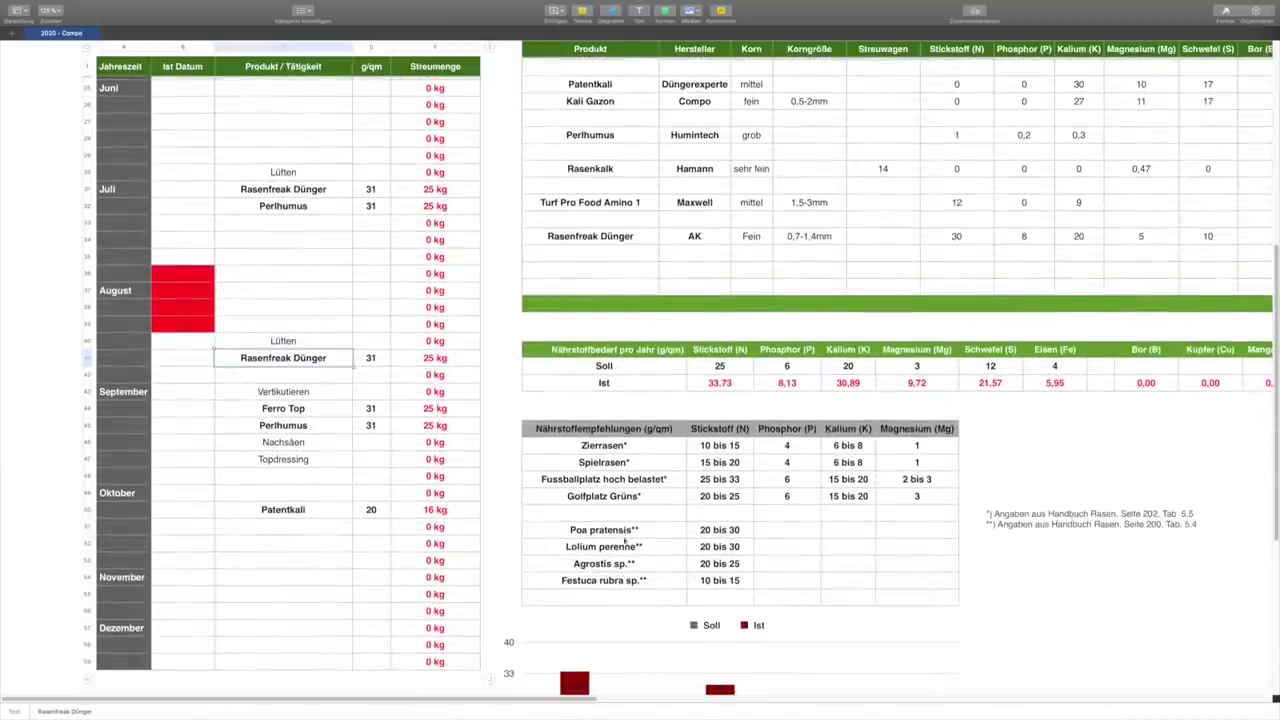
{"action": "scroll", "coordinate": [321, 627], "scroll_direction": "down", "scroll_amount": 5}
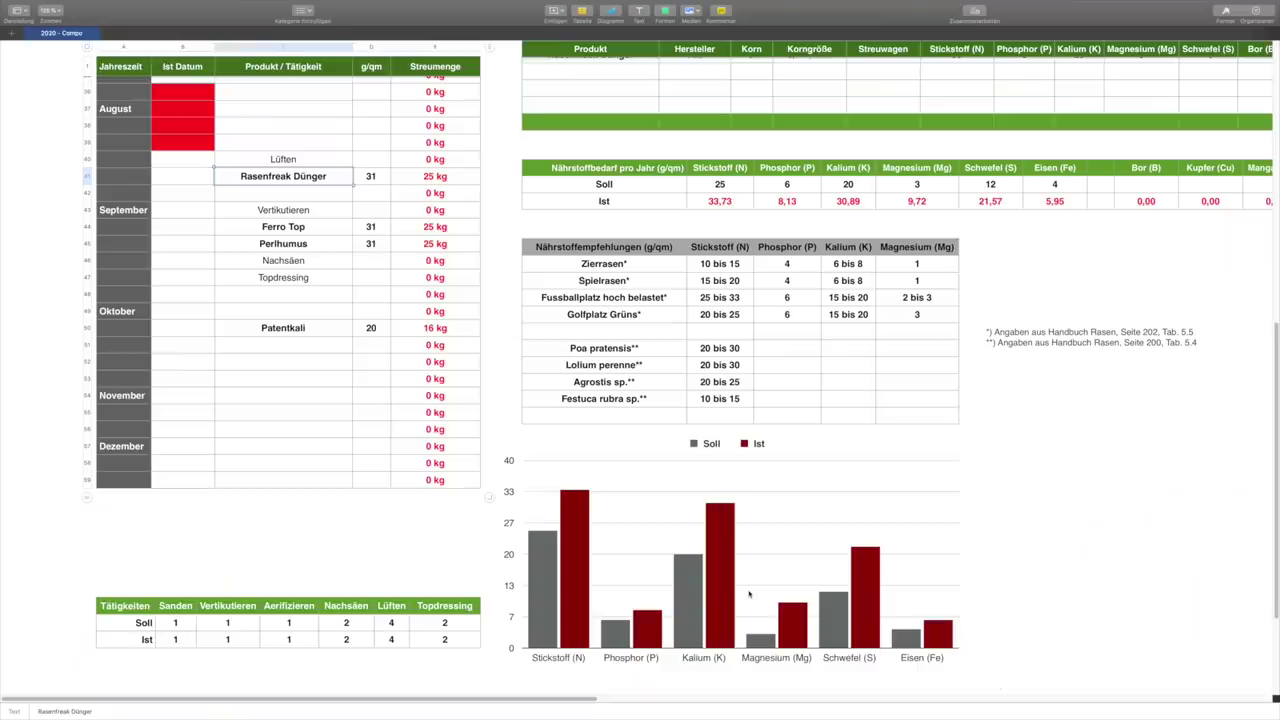
{"action": "scroll", "coordinate": [749, 594], "scroll_direction": "up", "scroll_amount": 10}
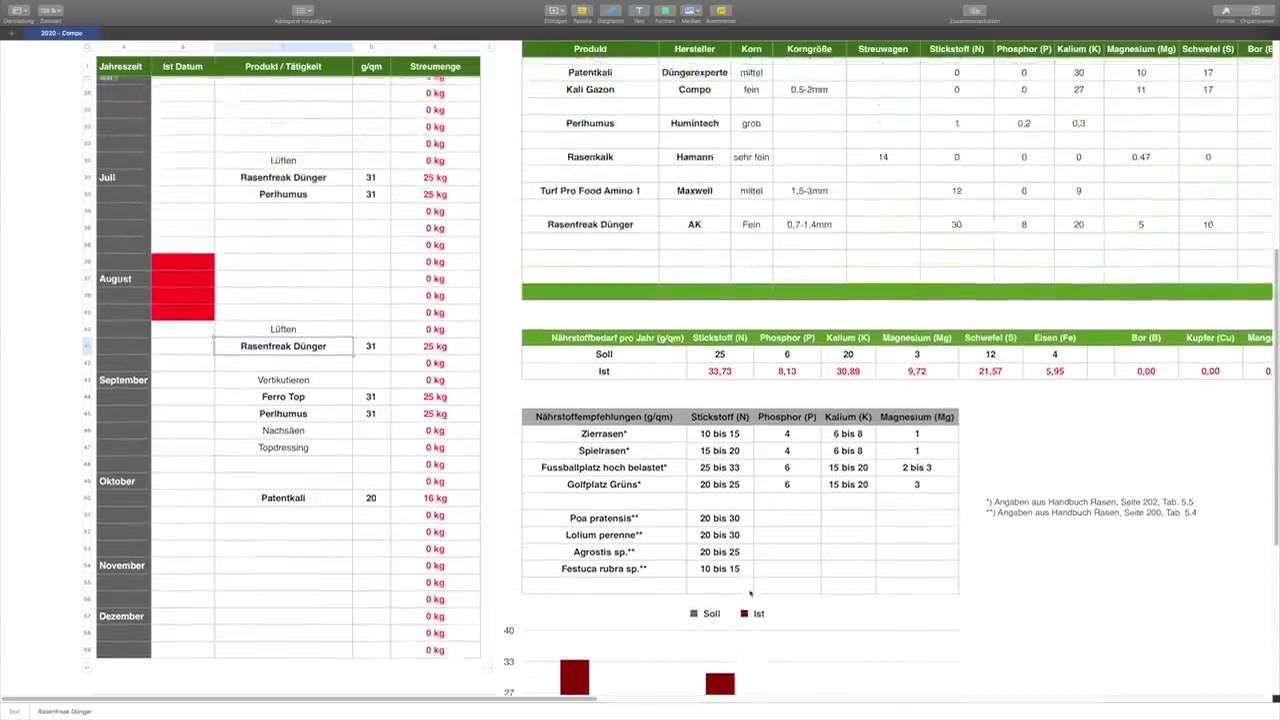
- Highlight the Perlhumus row in the product table and compare its nutrient values with the yearly Soll/Ist balance
{"action": "scroll", "coordinate": [749, 594], "scroll_direction": "up", "scroll_amount": 4}
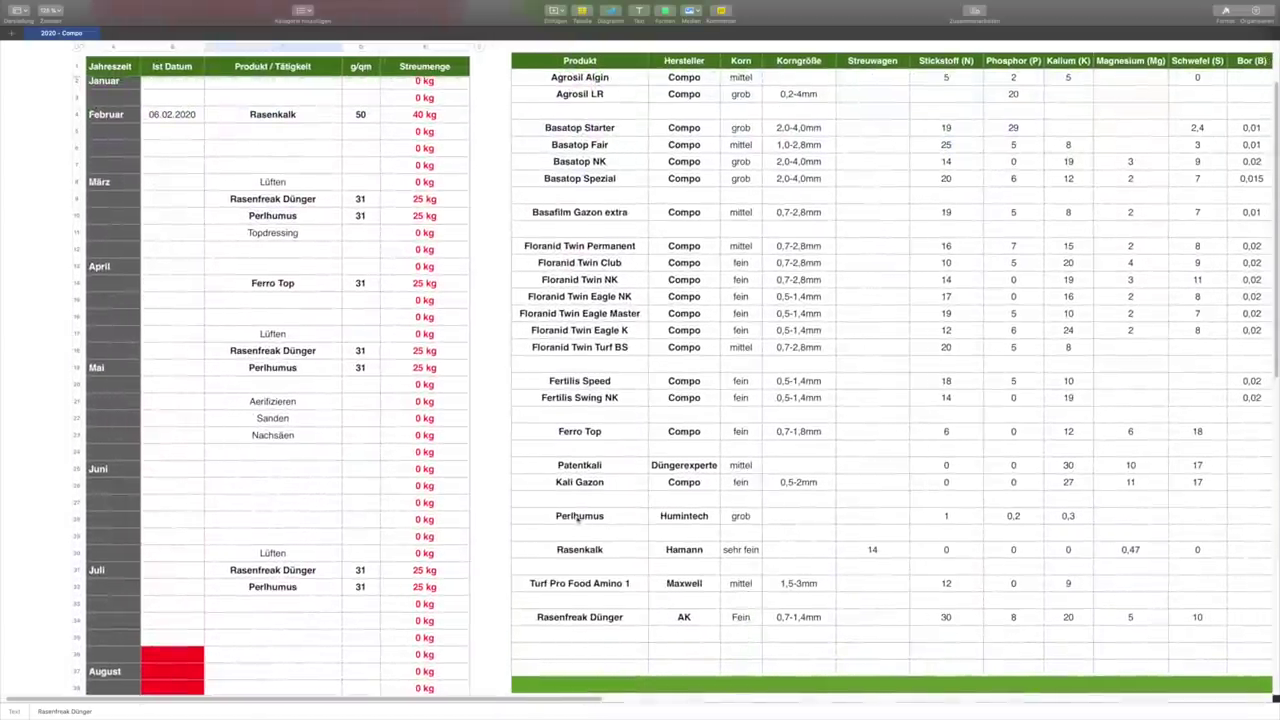
{"action": "left_click_drag", "start_coordinate": [578, 516], "coordinate": [1273, 515]}
{"action": "left_click_drag", "start_coordinate": [1084, 507], "coordinate": [1211, 514]}
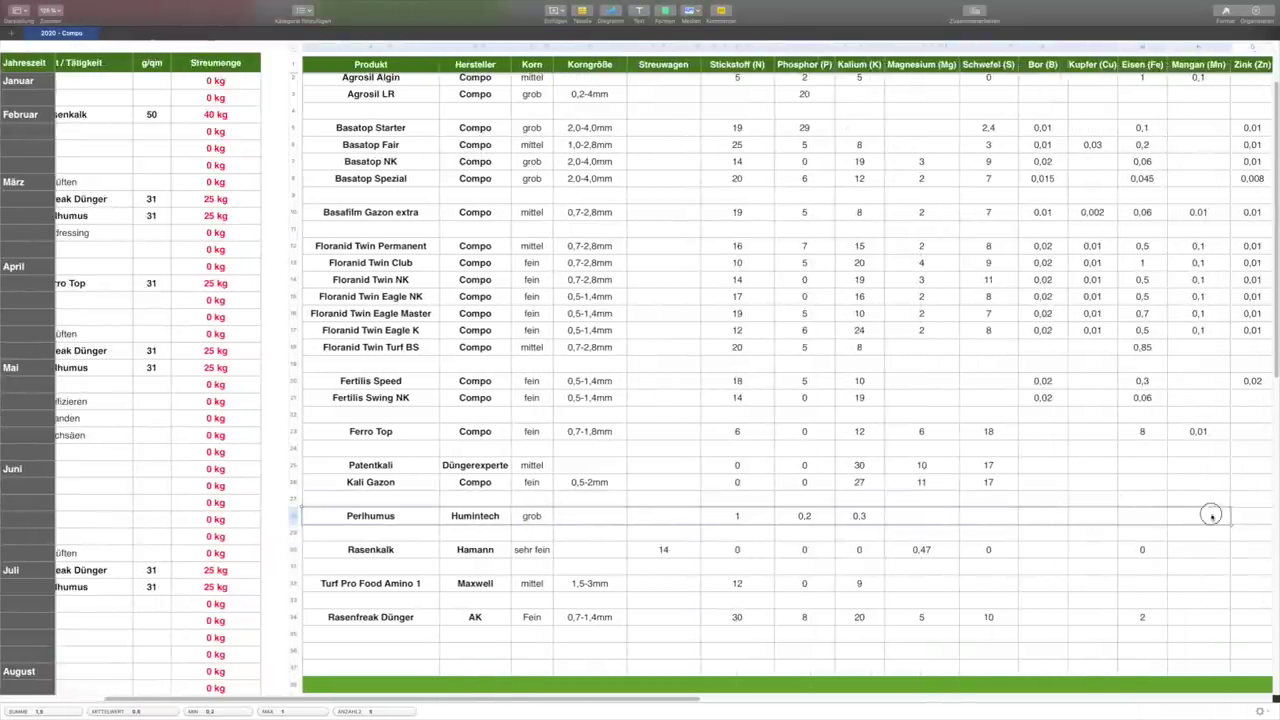
{"action": "mouse_move", "coordinate": [670, 698]}
{"action": "left_mouse_down"}
{"action": "mouse_move", "coordinate": [849, 702]}
{"action": "mouse_move", "coordinate": [655, 700]}
{"action": "left_mouse_up"}
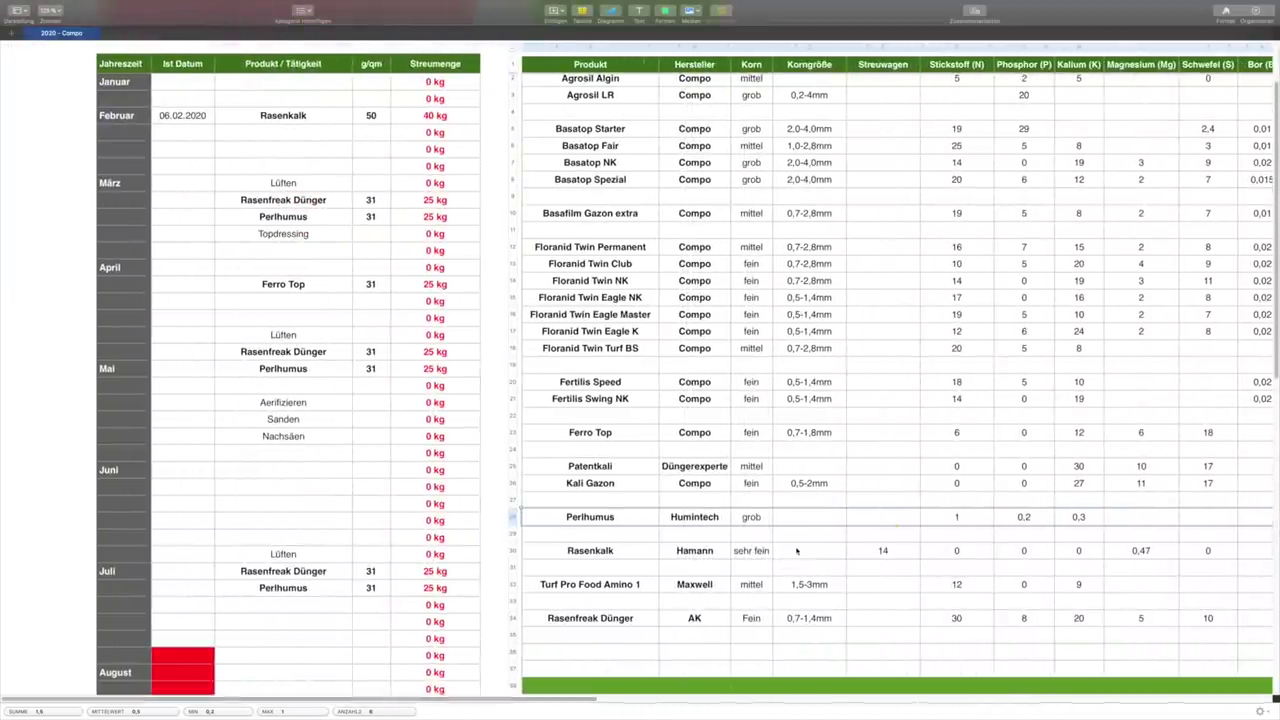
{"action": "scroll", "coordinate": [803, 553], "scroll_direction": "down", "scroll_amount": 5}
{"action": "scroll", "coordinate": [803, 553], "scroll_direction": "down", "scroll_amount": 4}
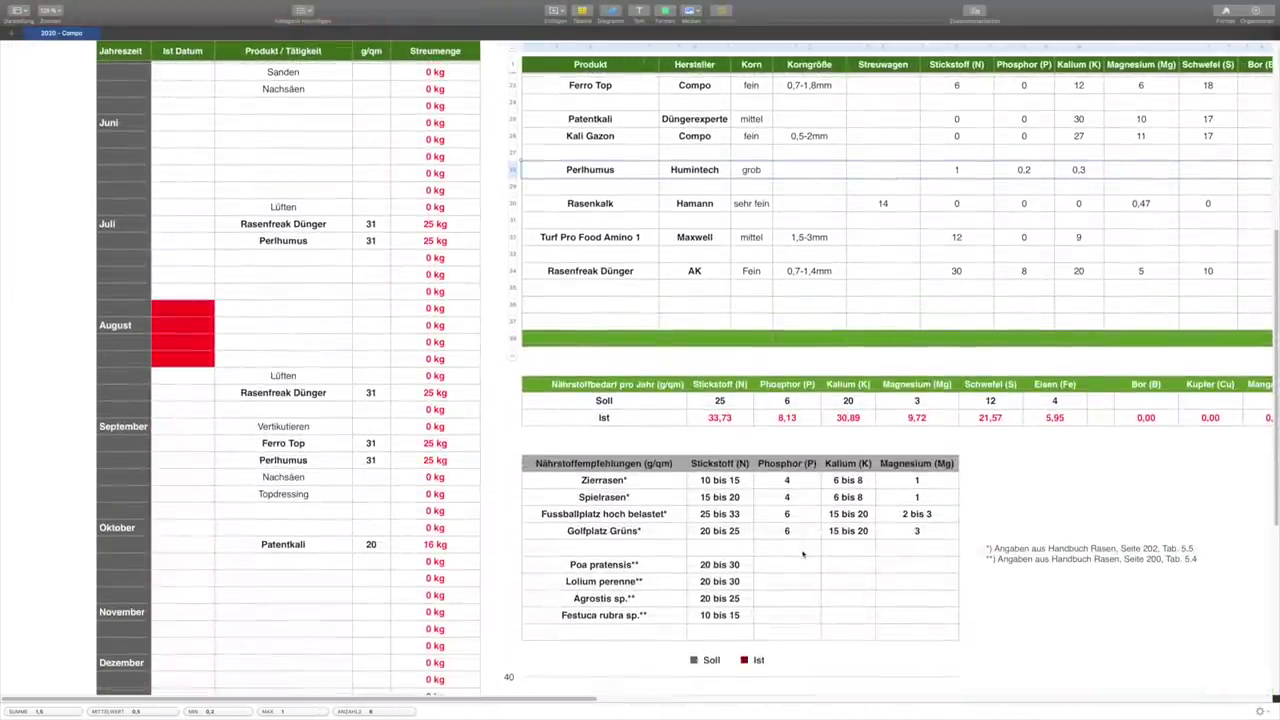
- Undo the Rasenfreak Dünger substitutions in the August, Juli, April and März sections of the yearly plan
{"action": "scroll", "coordinate": [803, 553], "scroll_direction": "up", "scroll_amount": 3}
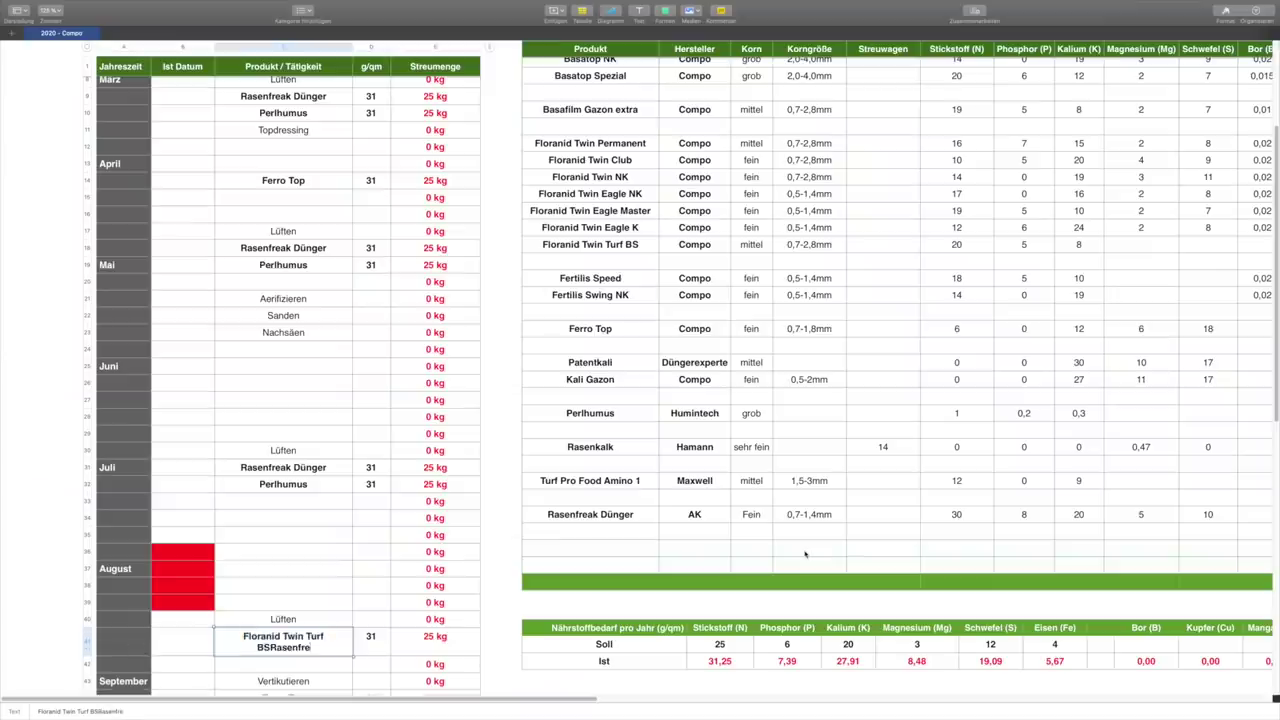
{"action": "key", "text": "super+z"}
{"action": "key", "text": "super+z"}
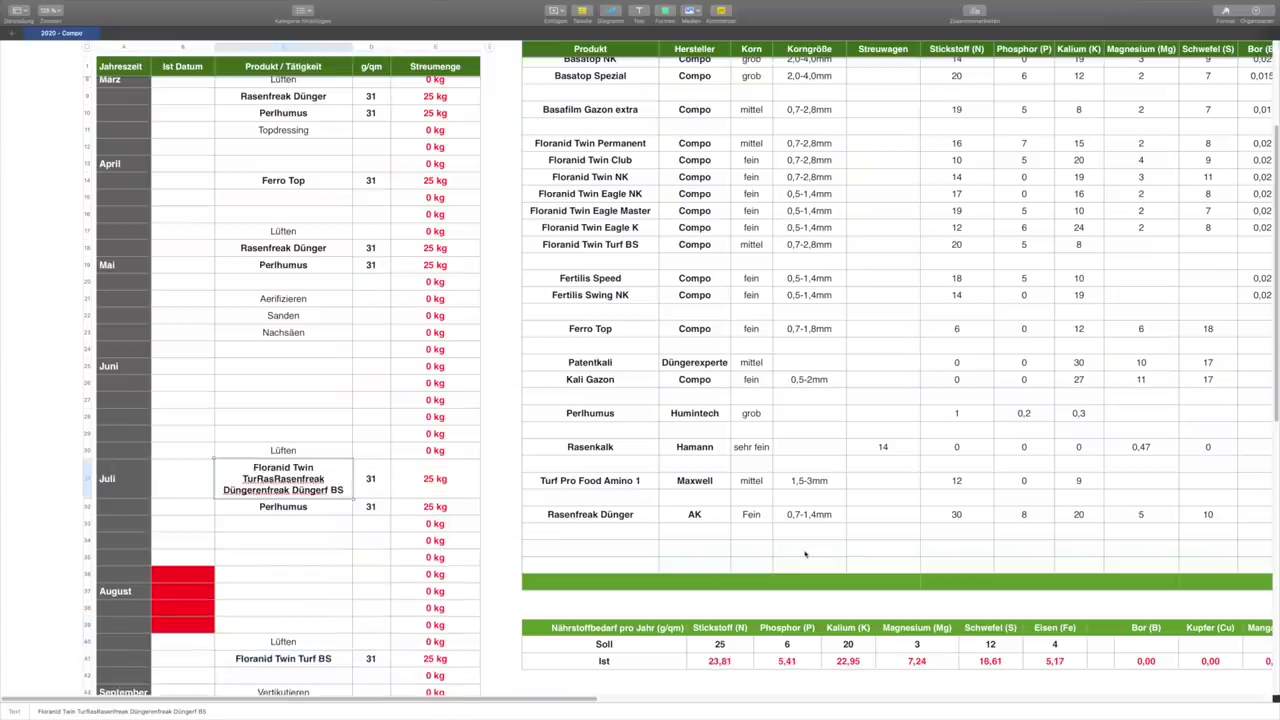
{"action": "key", "text": "super+z"}
{"action": "key", "text": "super+z"}
{"action": "key", "text": "super+z"}
{"action": "key", "text": "super+z"}
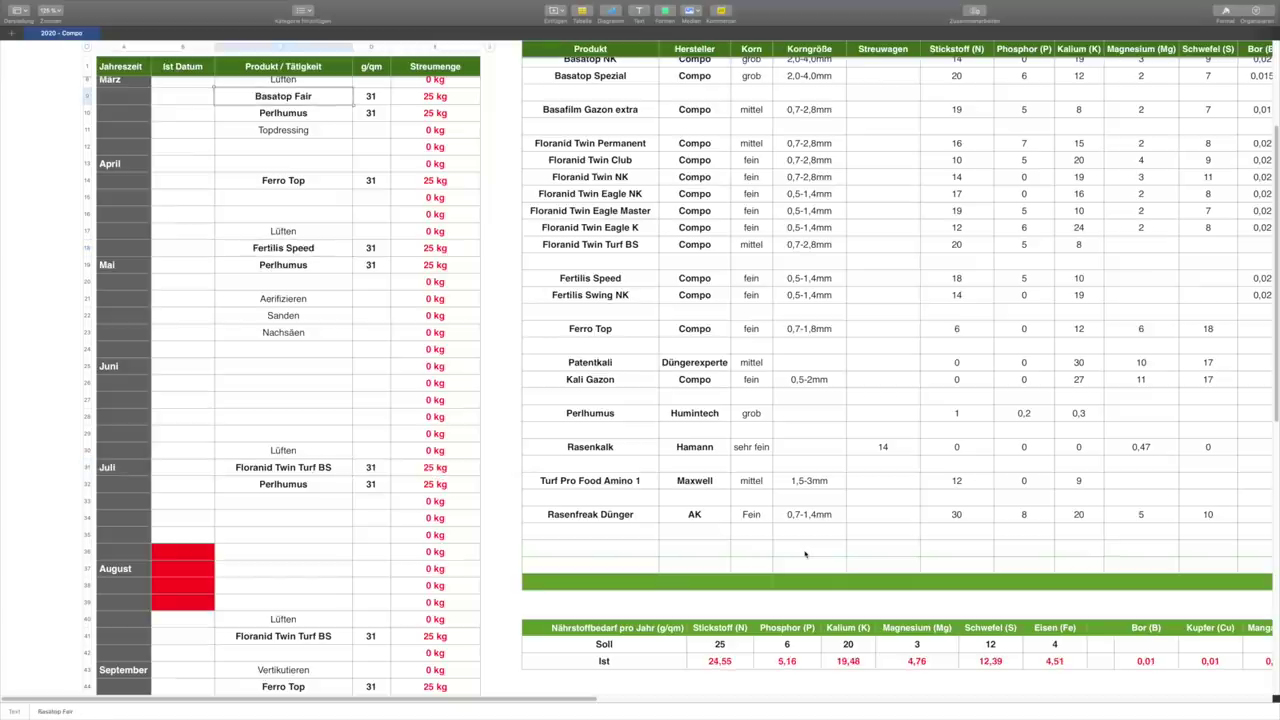
- Undo the nutrient, Korngröße, Korn and Hersteller entries and the product name typed for Rasenfreak Dünger
{"action": "key", "text": "super+z"}
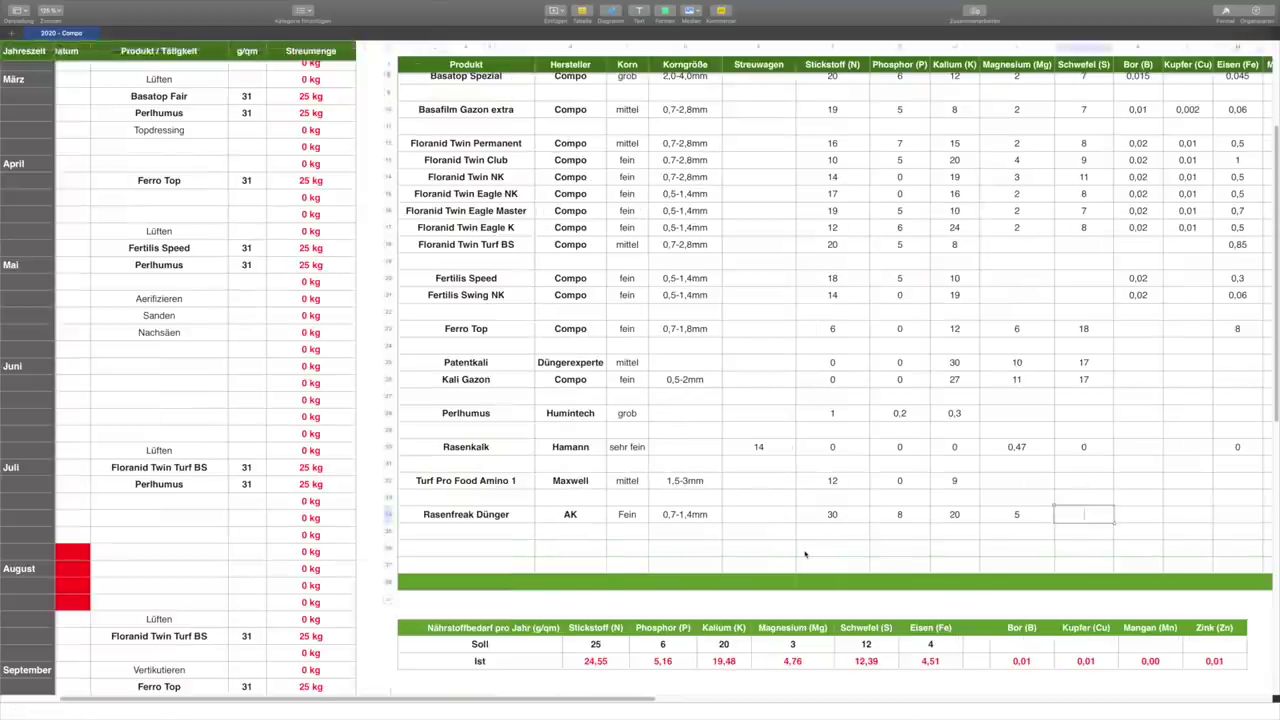
{"action": "key", "text": "super+z"}
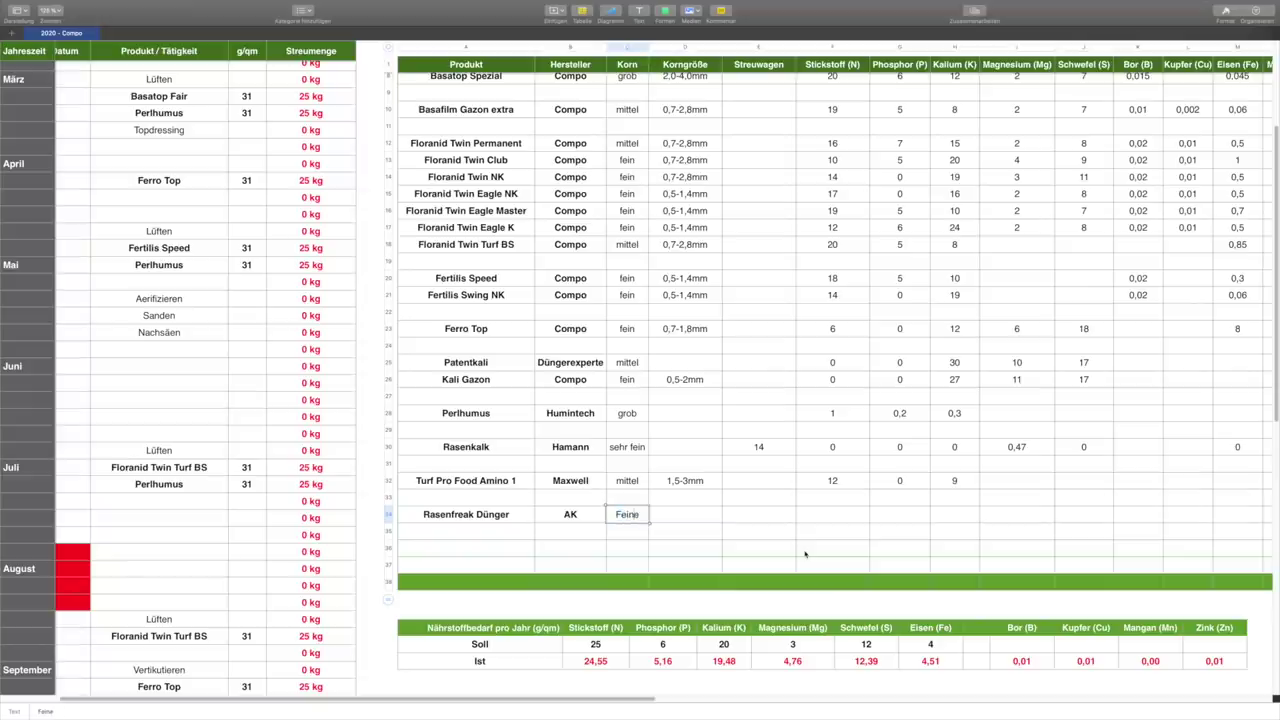
{"action": "key", "text": "super+z"}
{"action": "key", "text": "super+z"}
{"action": "key", "text": "super+z"}
{"action": "type", "text": "sfre"}
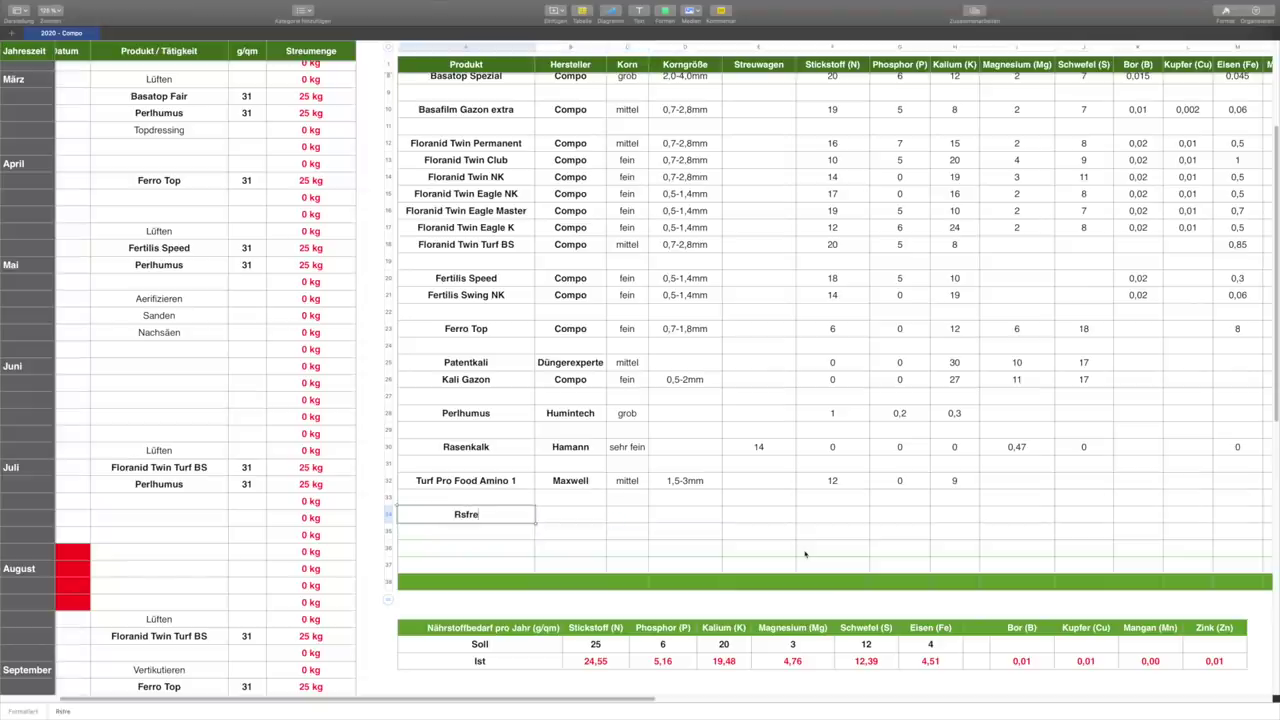